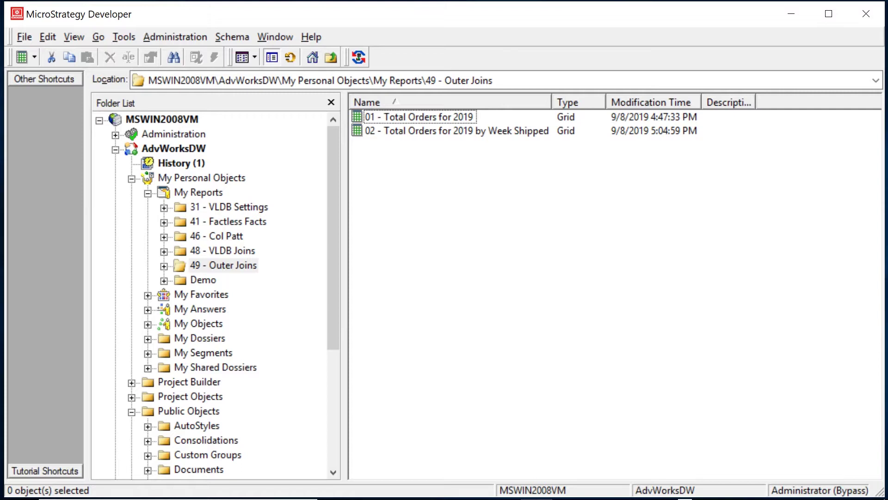
Run the report "01 - Total Orders for 2019", check its Order Qty for YEAR 2019, and close the report.
click(419, 117)
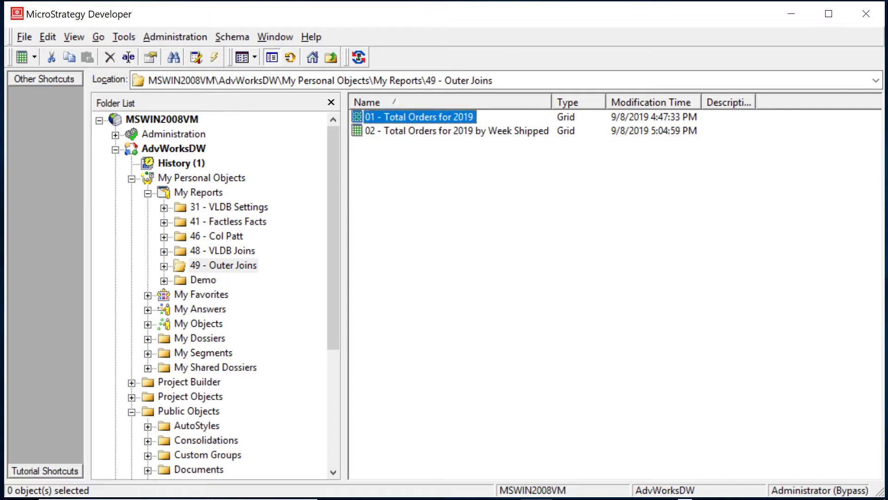
key(Return)
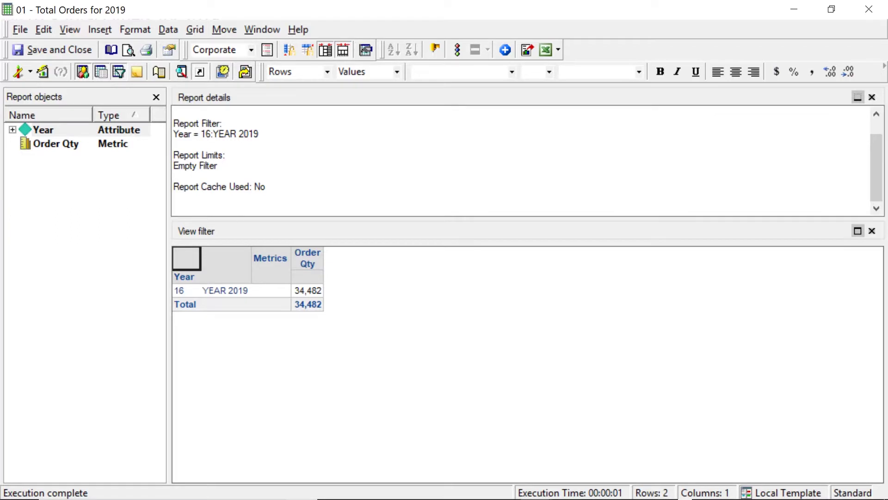
click(225, 290)
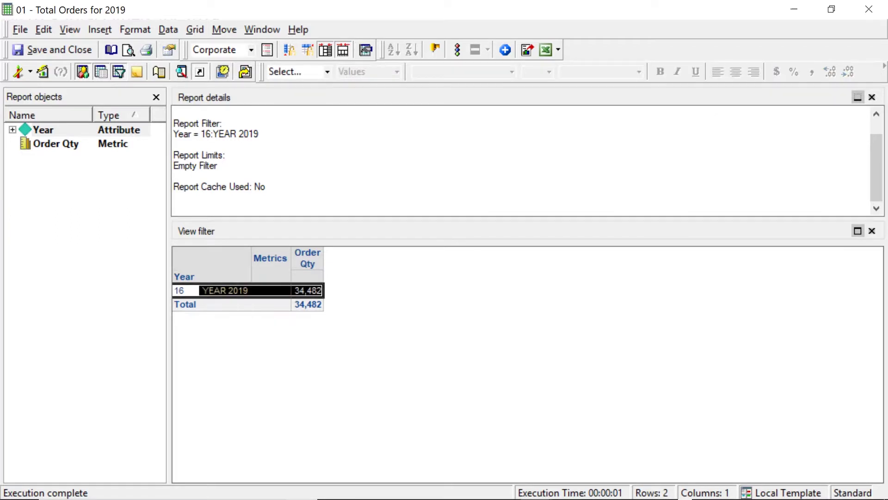
click(307, 290)
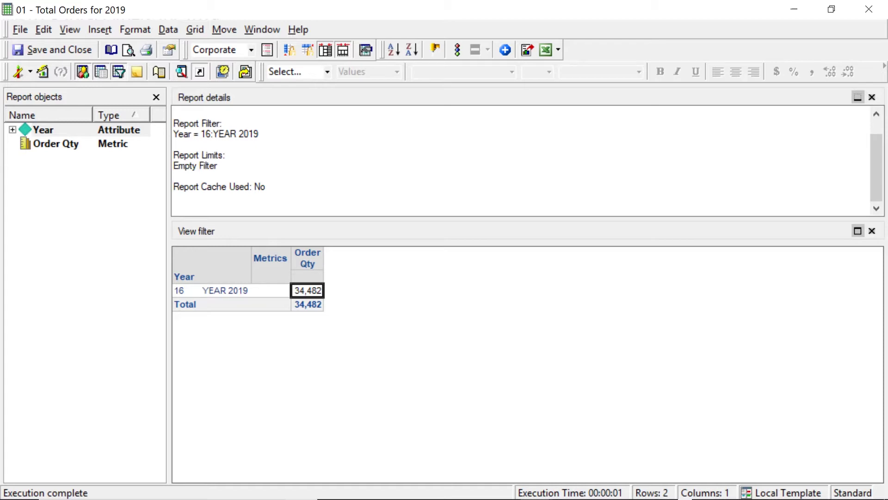
click(59, 49)
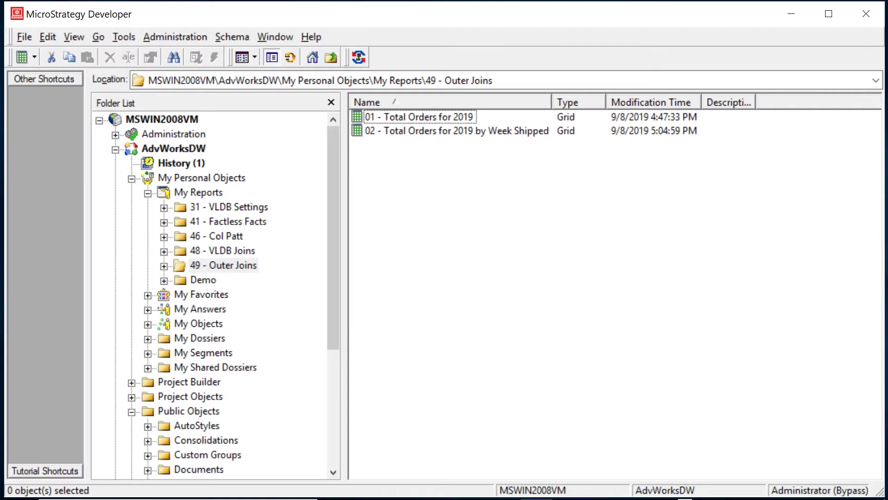
Open "02 - Total Orders for 2019 by Week Shipped" for editing and review its Year filter and Ship Week attribute.
right_click(362, 130)
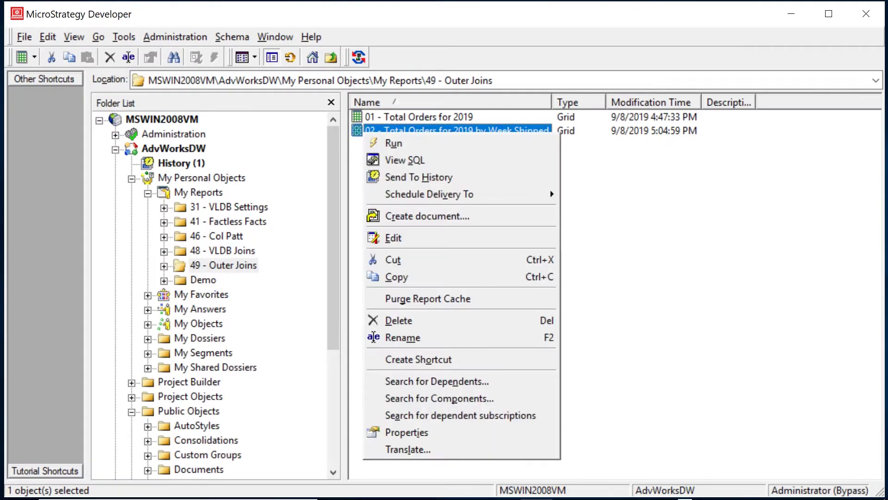
click(384, 238)
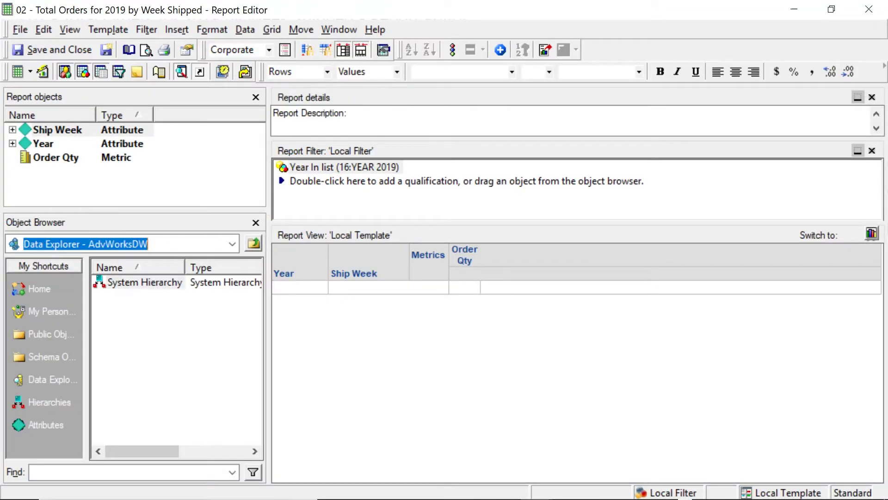
click(300, 287)
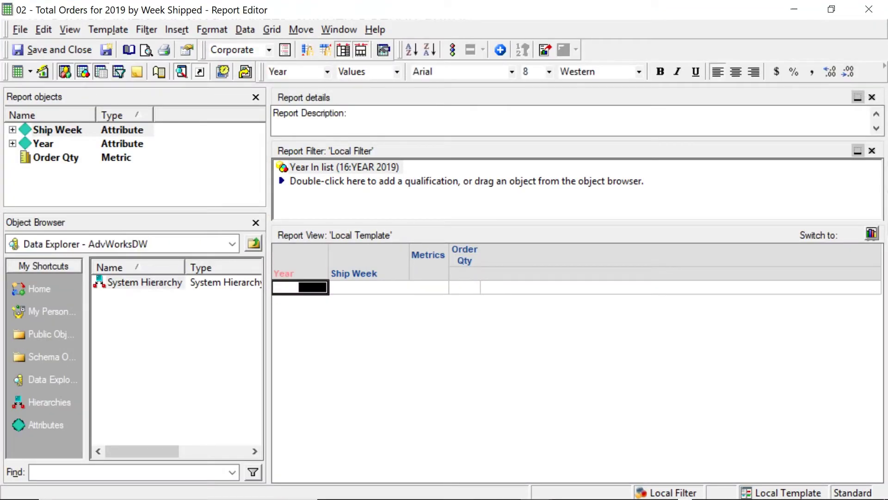
click(344, 167)
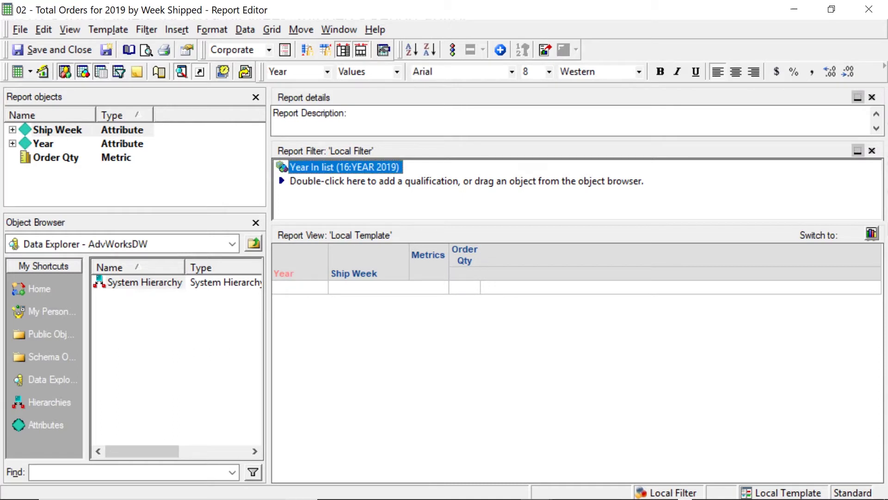
click(300, 286)
click(353, 287)
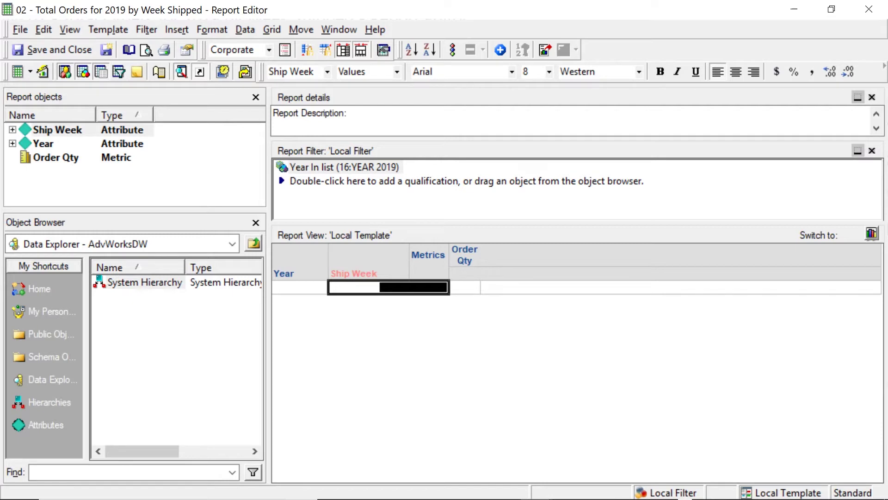
Run the report by week shipped, shrink the report details area, and check the Order Qty total and first week's quantity.
click(18, 71)
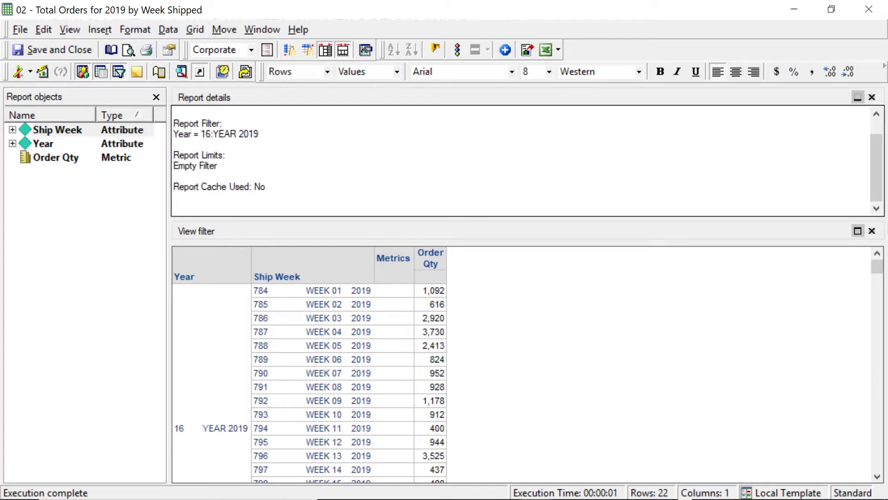
drag(528, 217, 528, 150)
scroll(309, 331, down, 3)
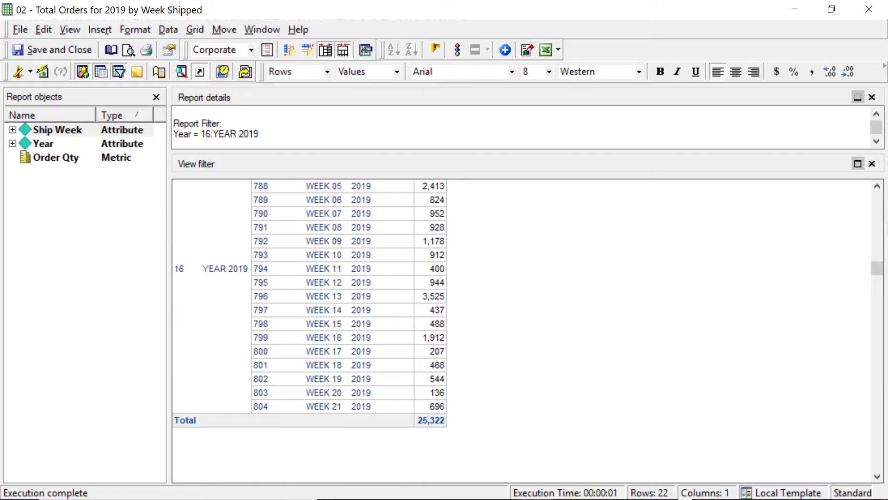
click(430, 419)
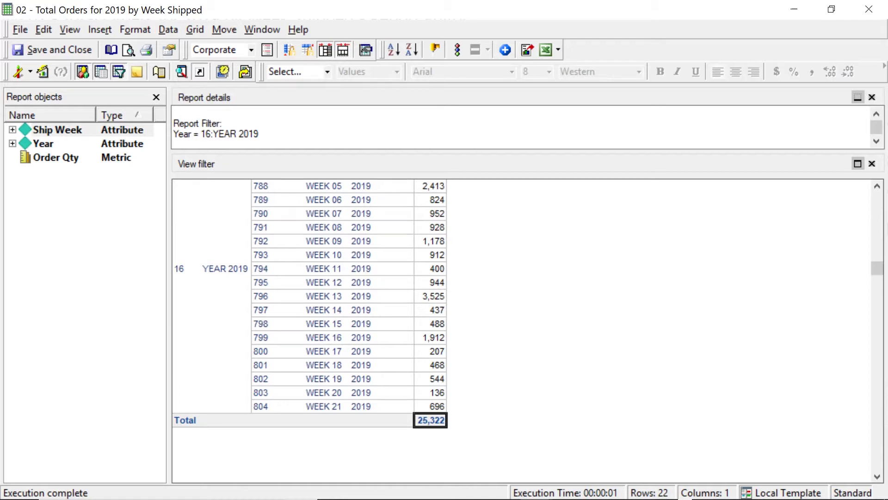
scroll(309, 331, up, 3)
click(430, 223)
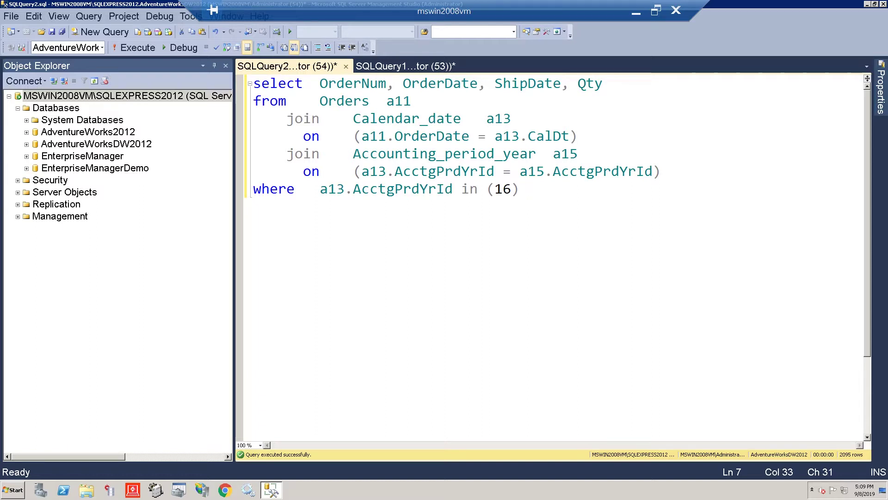
Execute the Orders query for year 16, enlarge the results grid, and examine the first row's order date, ship date and quantity.
double_click(344, 101)
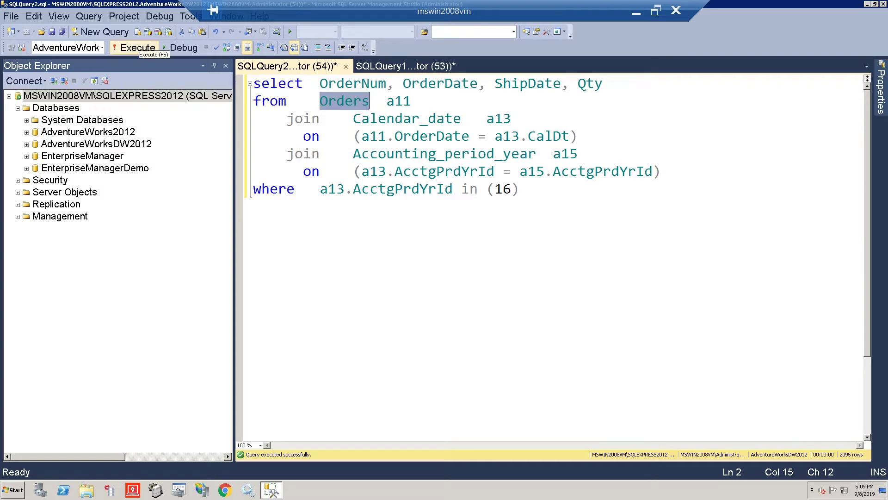
click(139, 46)
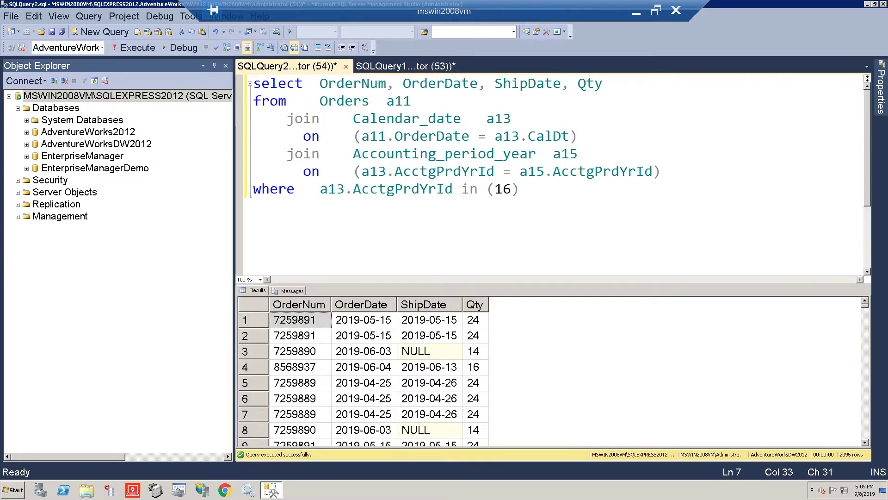
drag(553, 285, 554, 210)
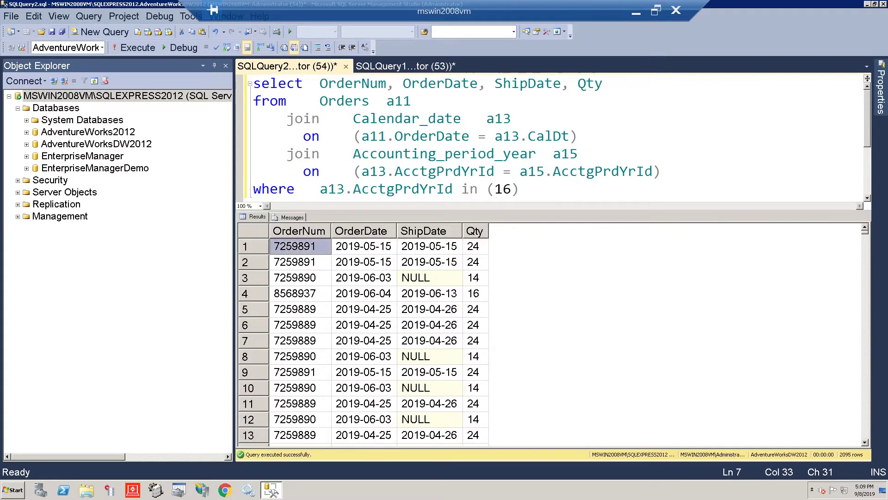
click(363, 246)
click(429, 246)
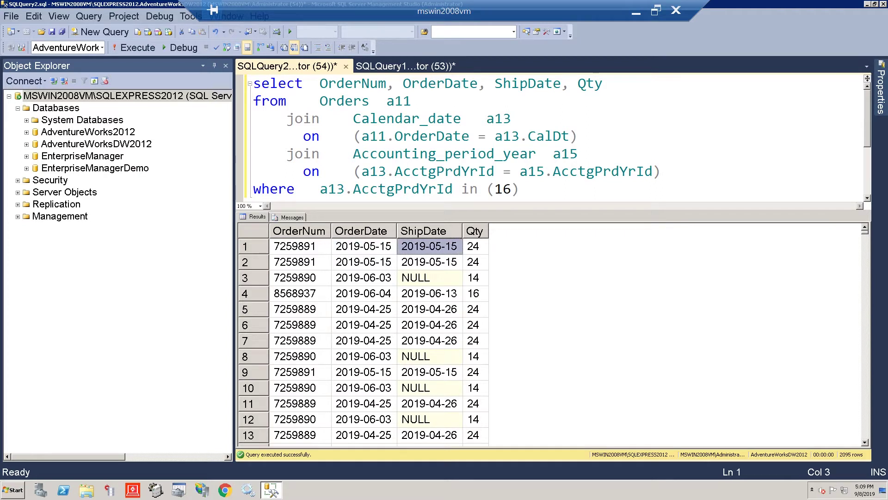
click(475, 246)
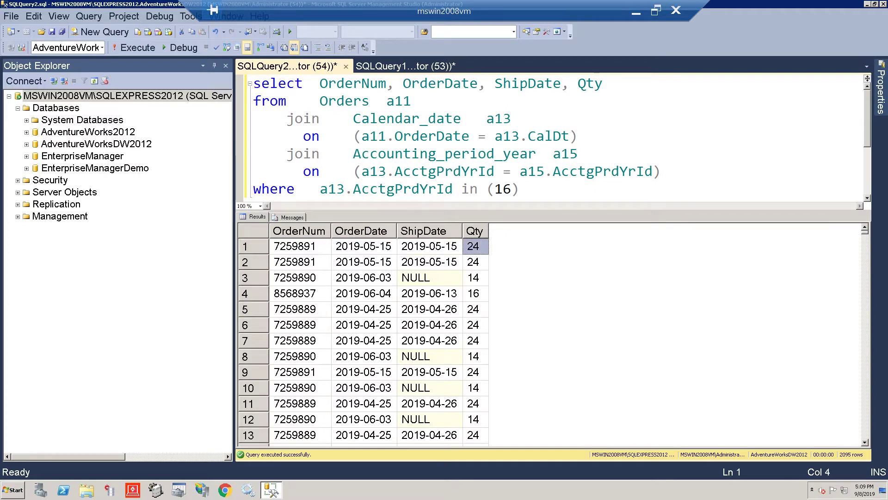
Examine the result rows whose ShipDate is NULL: rows 3, 8, 10 and 12.
click(299, 278)
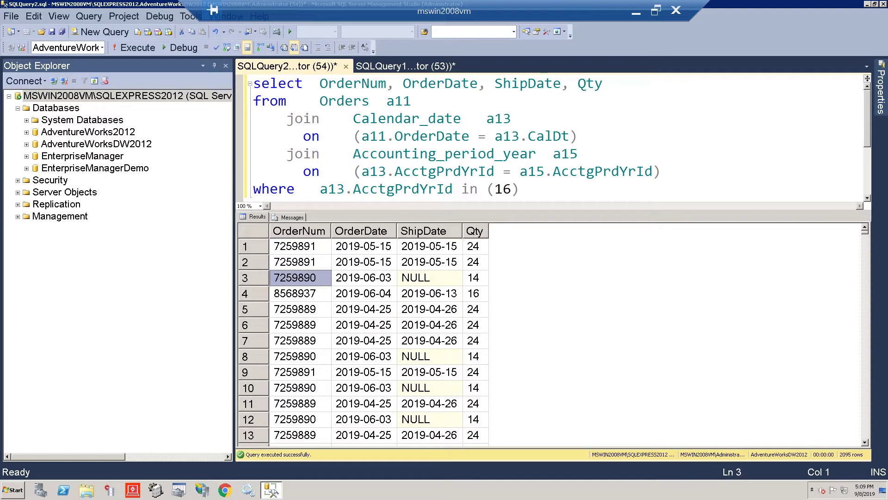
click(253, 277)
click(429, 277)
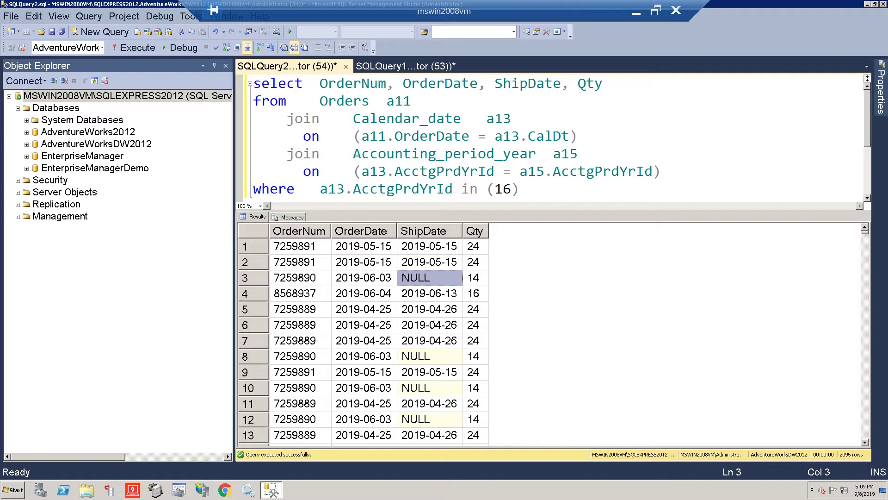
click(253, 356)
click(253, 388)
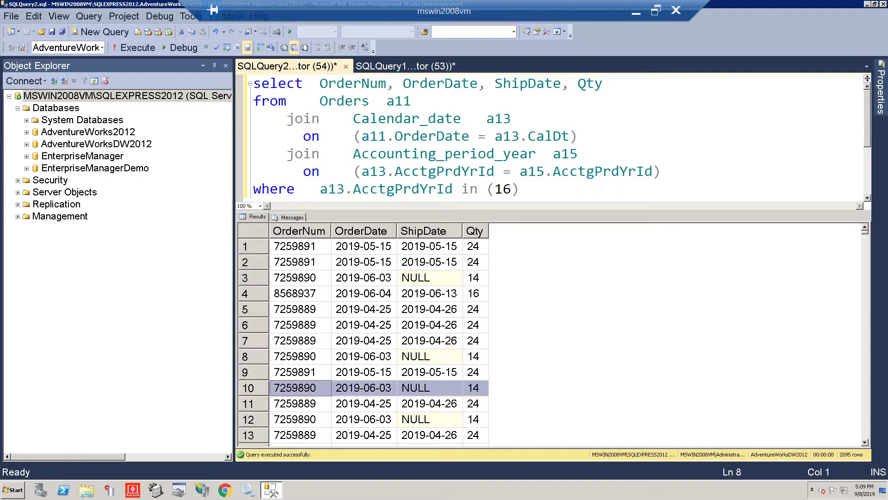
click(253, 419)
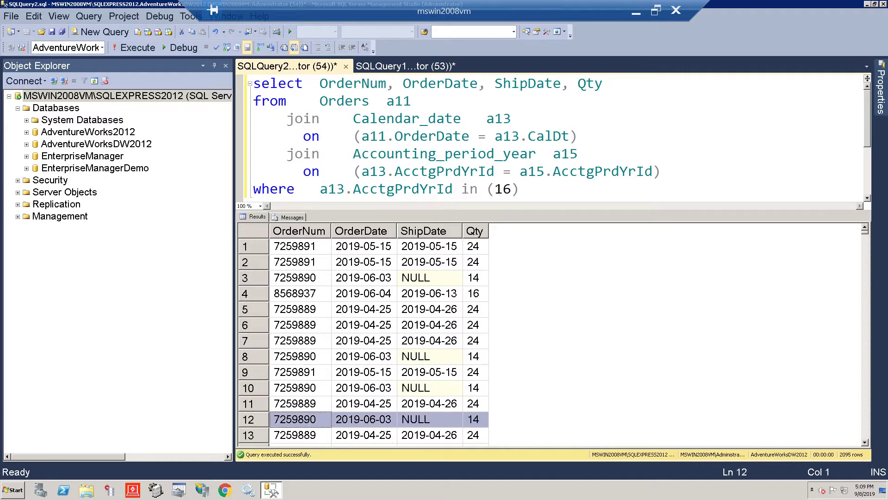
click(253, 278)
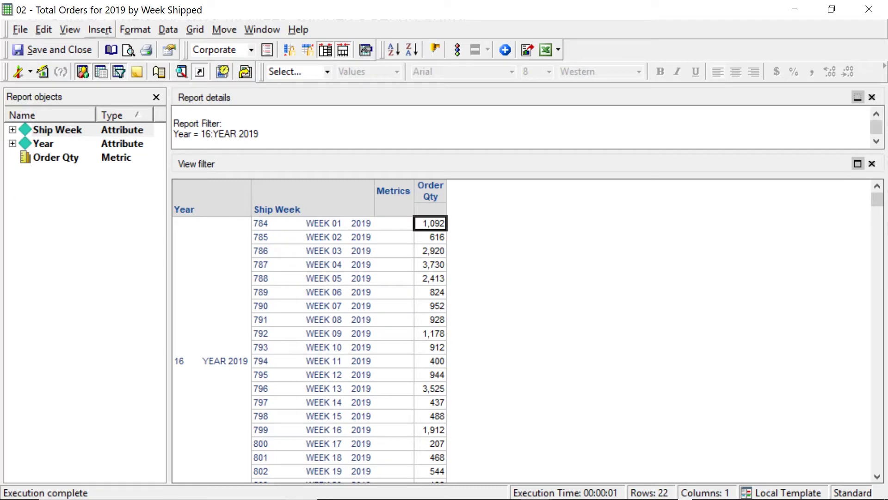
Show the report's SQL and highlight the AcctgPrdWkId column in the select list.
click(70, 29)
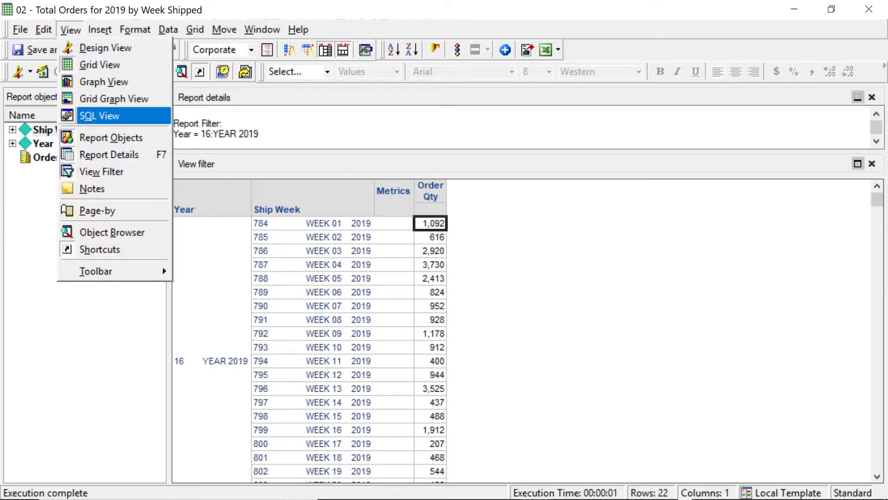
key(Return)
scroll(437, 296, down, 15)
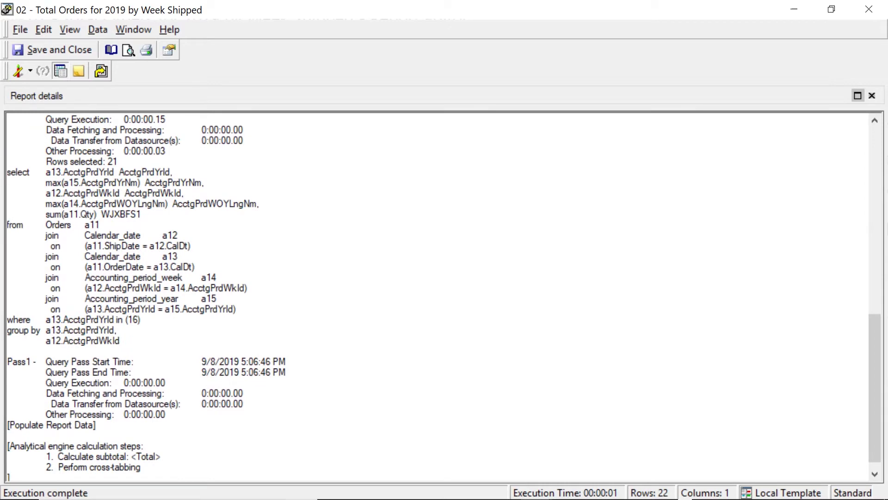
drag(125, 193, 175, 193)
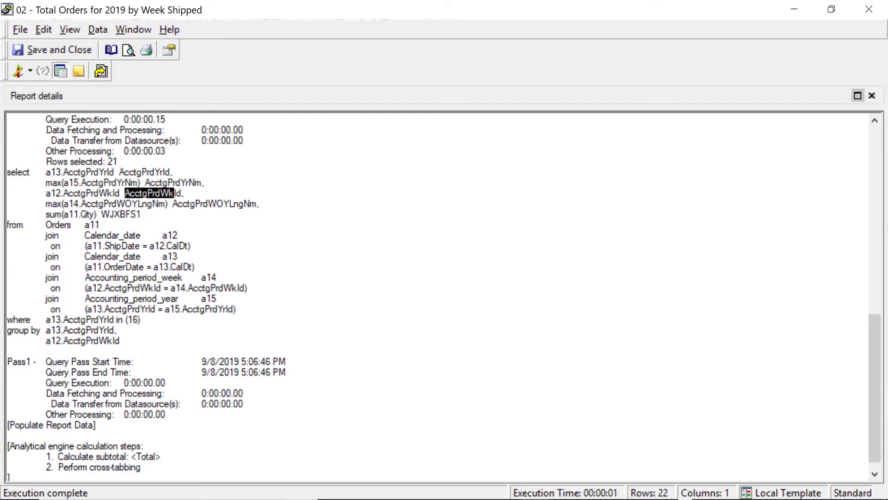
Highlight the Calendar_date a12 join on a11.ShipDate = a12.CalDt in the report SQL.
drag(47, 235, 192, 246)
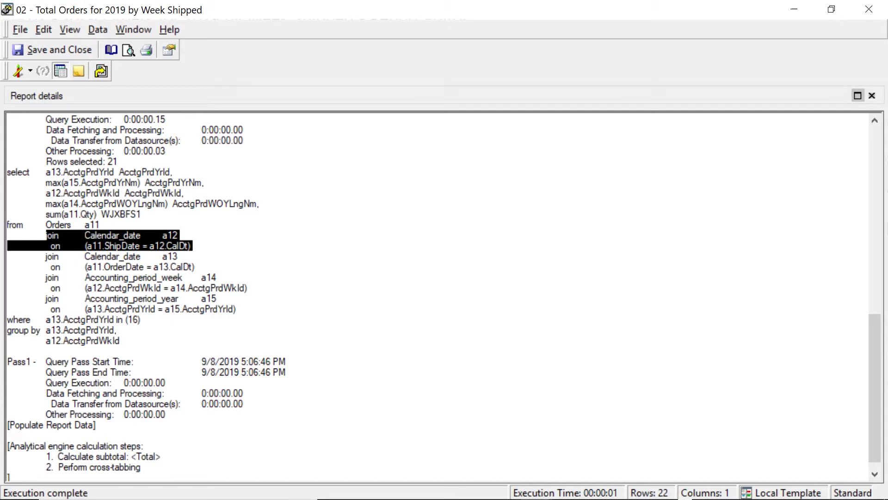
click(143, 246)
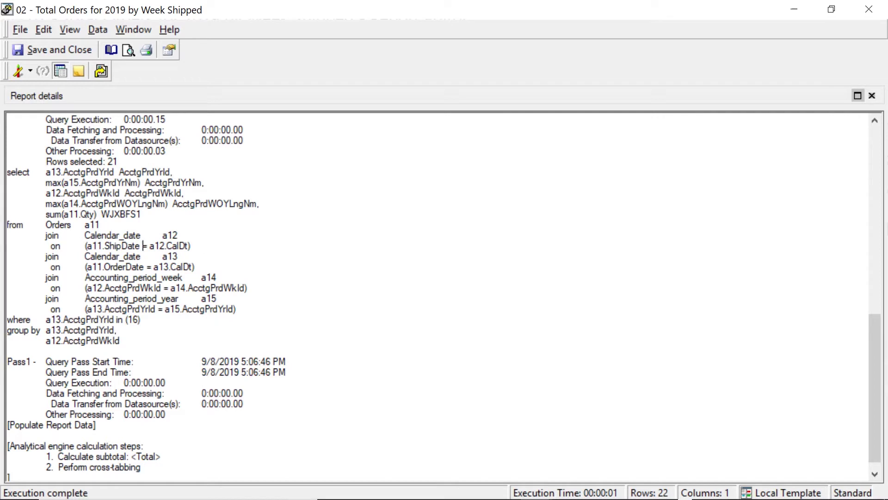
drag(190, 246, 7, 246)
key(shift+Up)
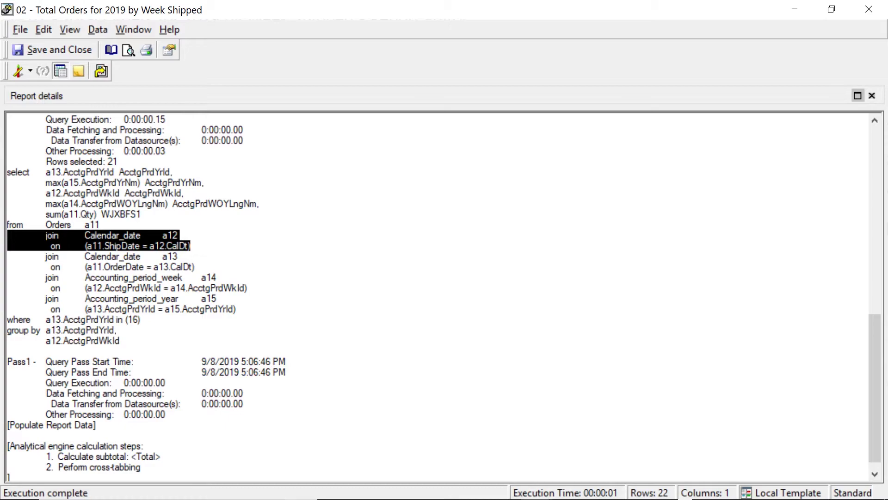
Switch to SQL Server Management Studio, execute the Orders query that includes CancelDate, and examine the ShipDate and CancelDate columns.
key(alt+Tab)
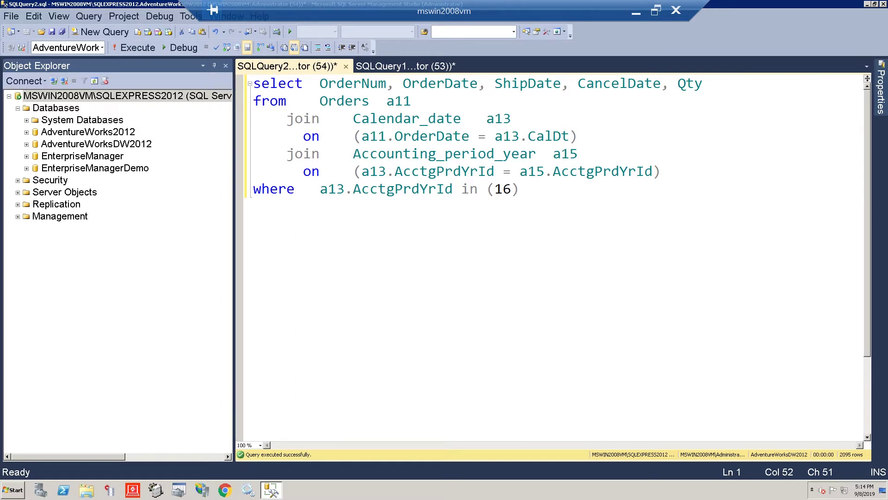
click(520, 189)
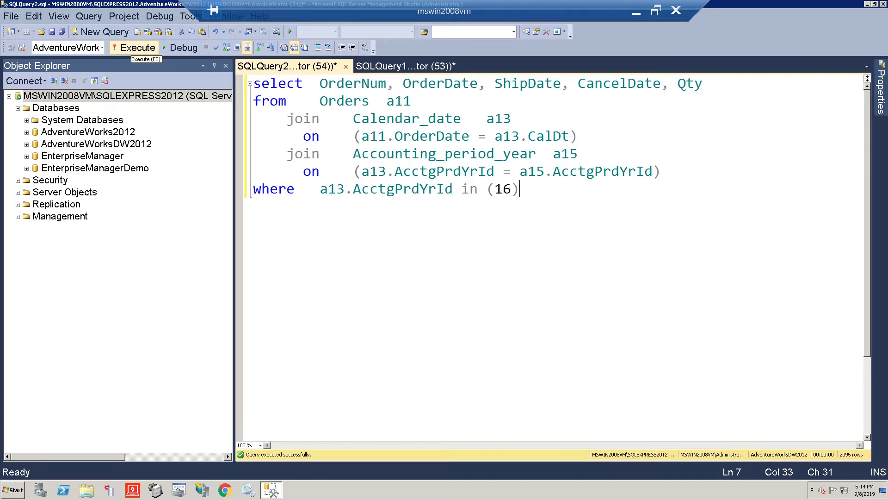
click(138, 47)
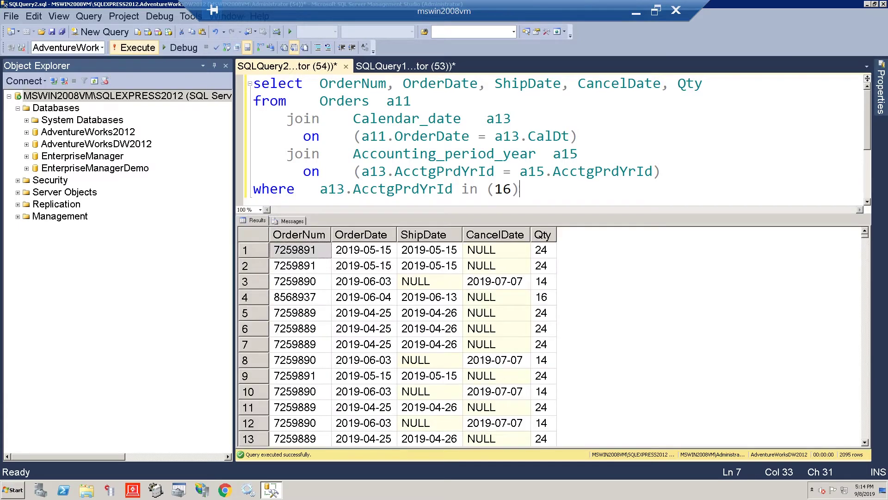
click(430, 328)
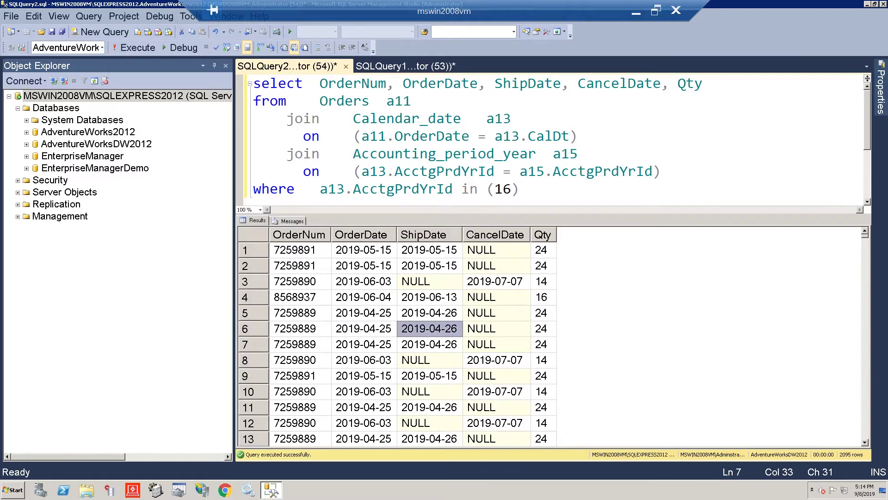
click(496, 250)
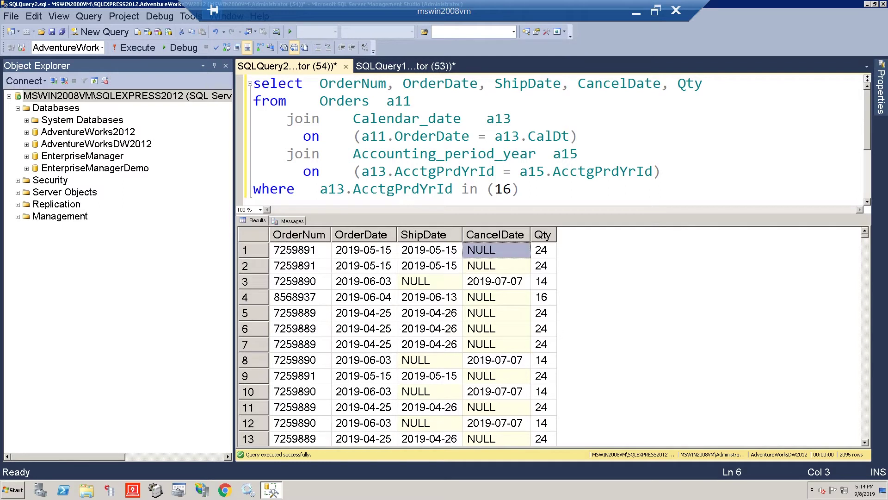
Examine the CancelDate values of the shipped orders in the first seven result rows.
click(496, 266)
click(496, 297)
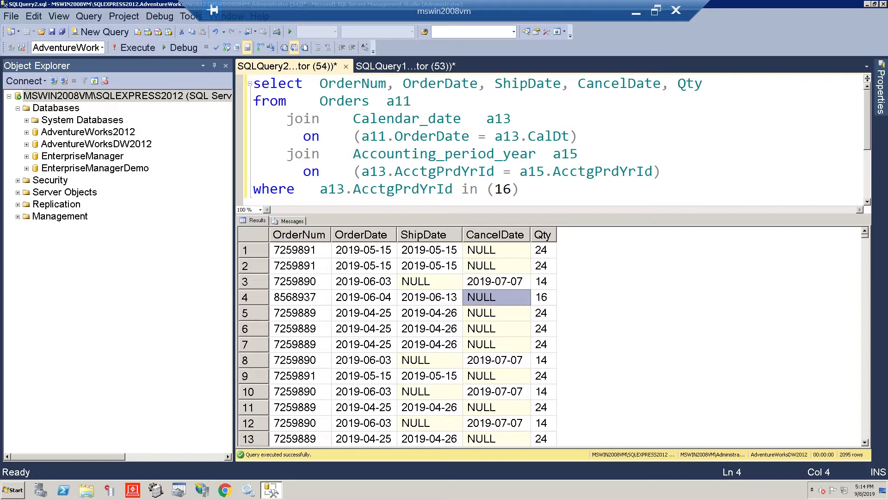
click(496, 328)
drag(495, 297, 496, 329)
click(496, 344)
click(496, 250)
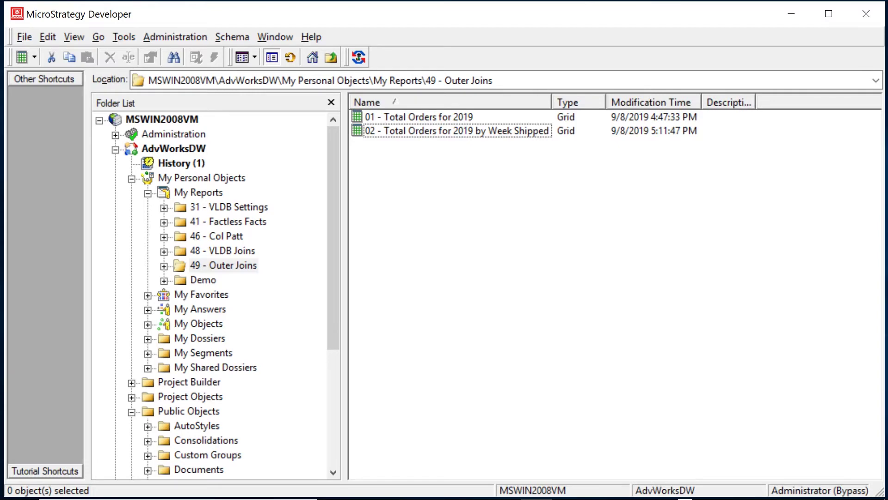
In MicroStrategy Developer, open the VLDB properties of the AdvWorksDW project's database instance, expand Joins and check that advanced settings are shown.
right_click(169, 148)
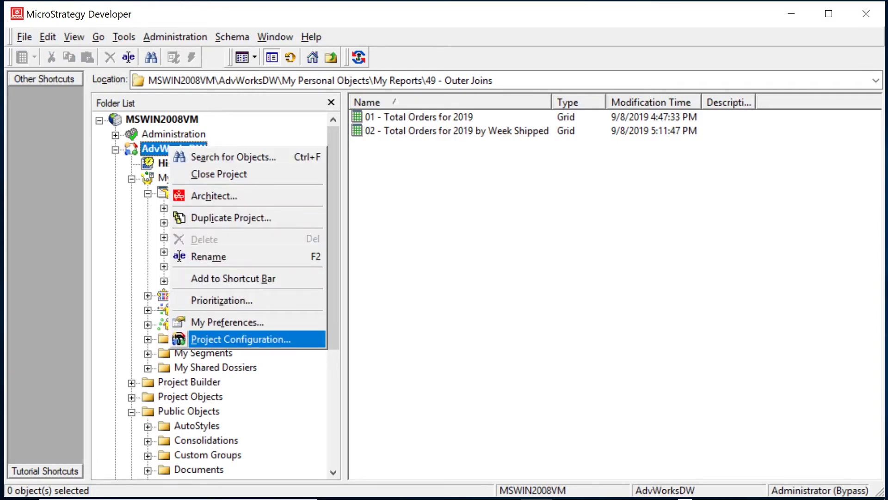
click(240, 339)
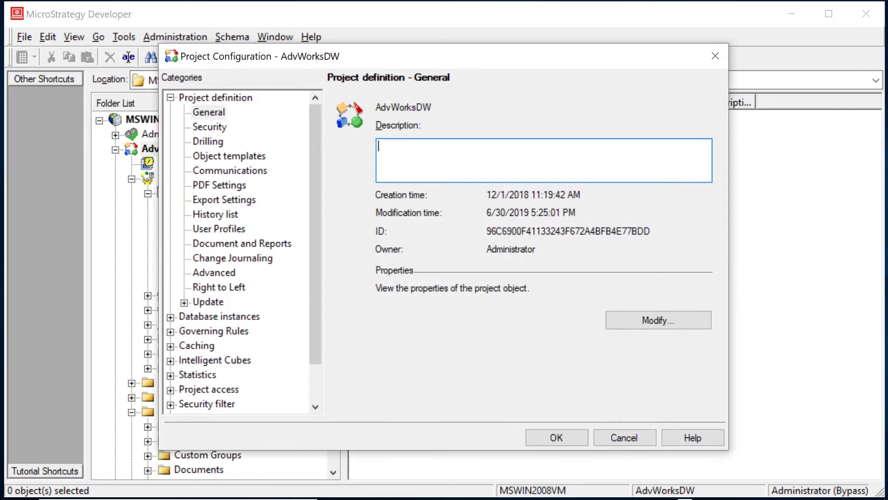
click(219, 316)
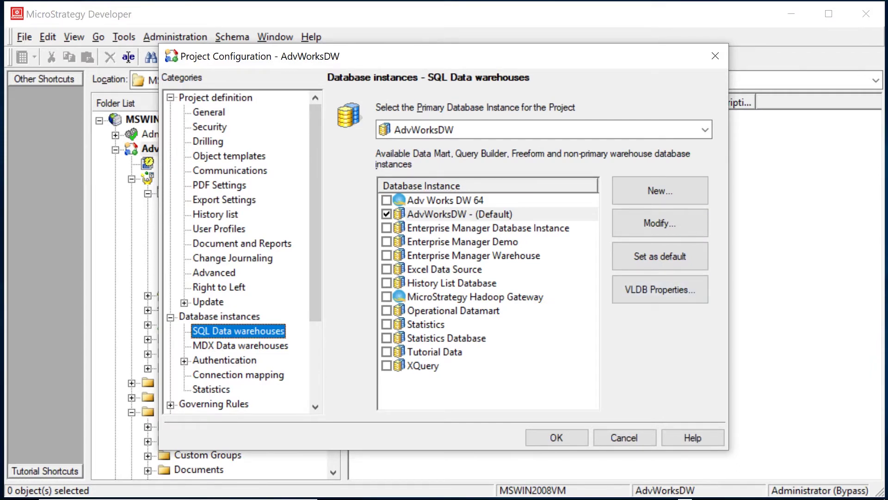
click(660, 289)
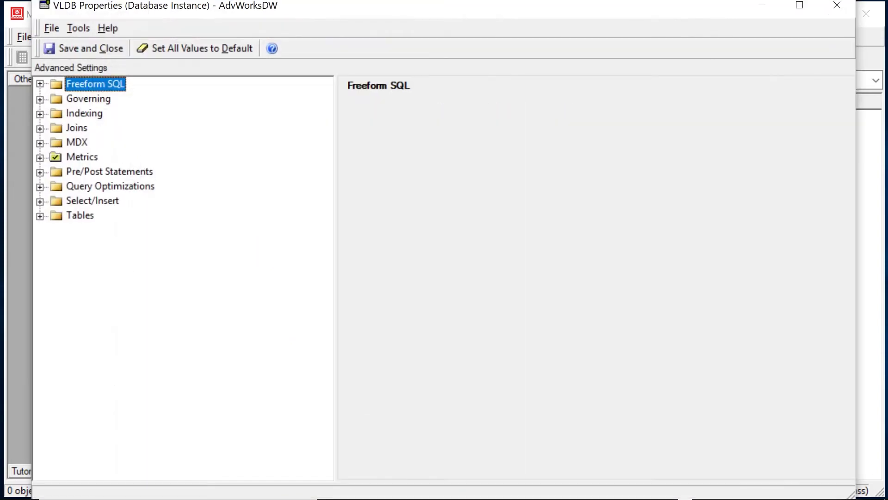
click(40, 128)
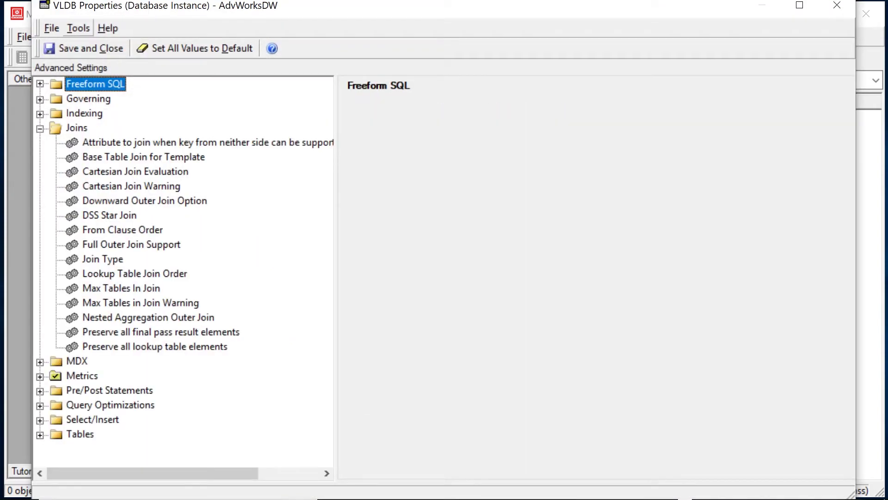
click(79, 28)
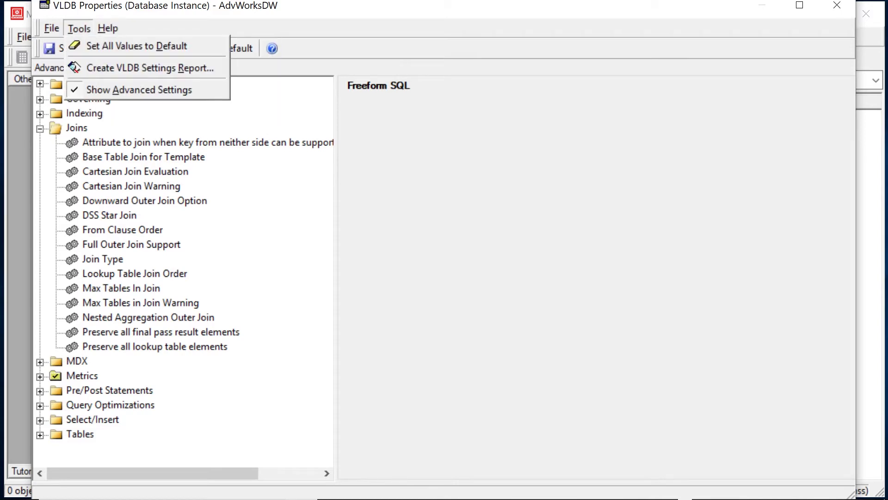
key(Up)
key(Escape)
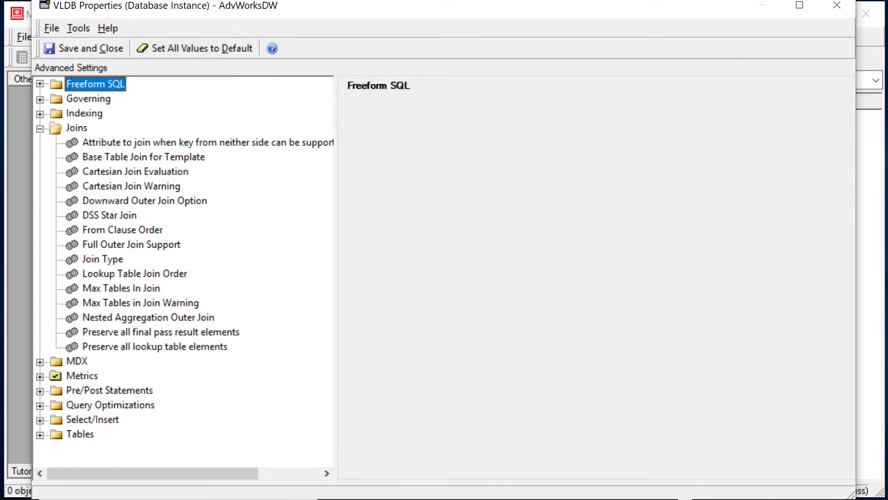
Override the inherited default of Preserve all final pass result elements with "Preserve all final result pass elements", then save the VLDB properties and project configuration.
click(160, 331)
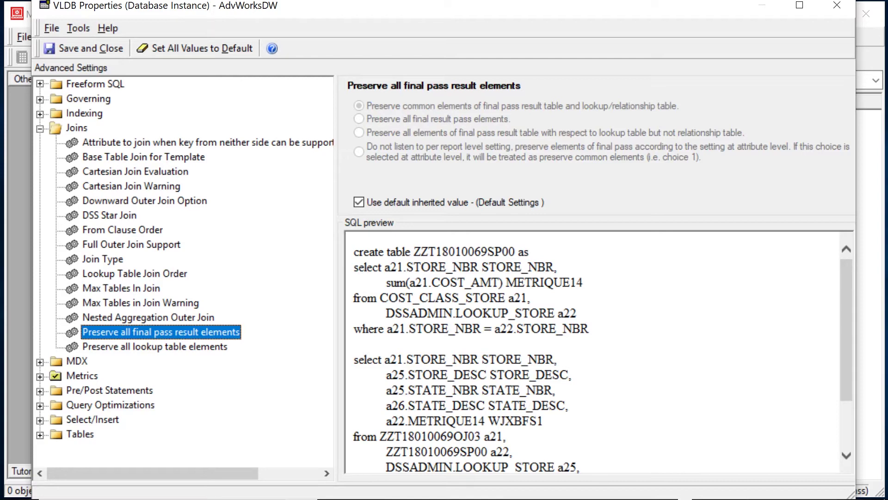
click(359, 202)
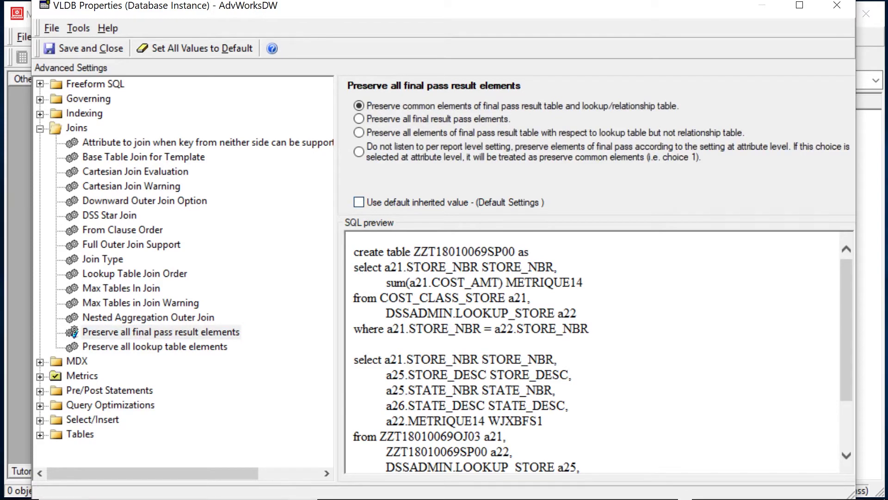
click(359, 119)
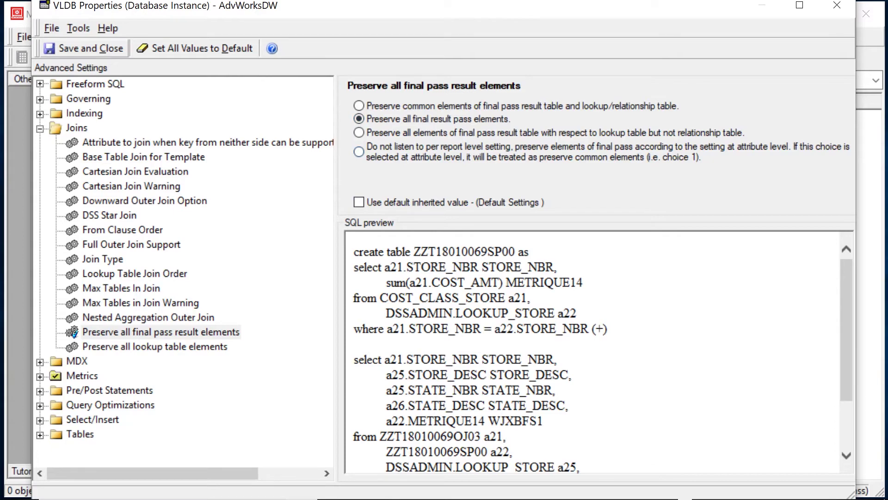
click(91, 48)
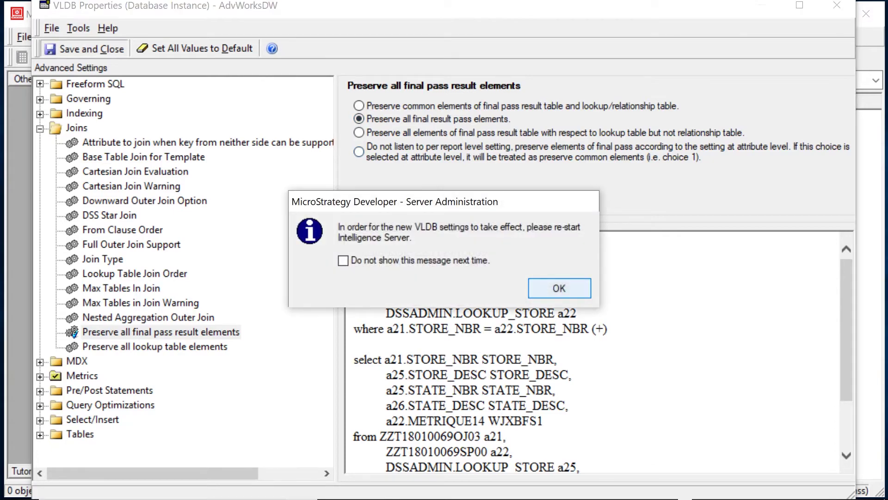
key(Return)
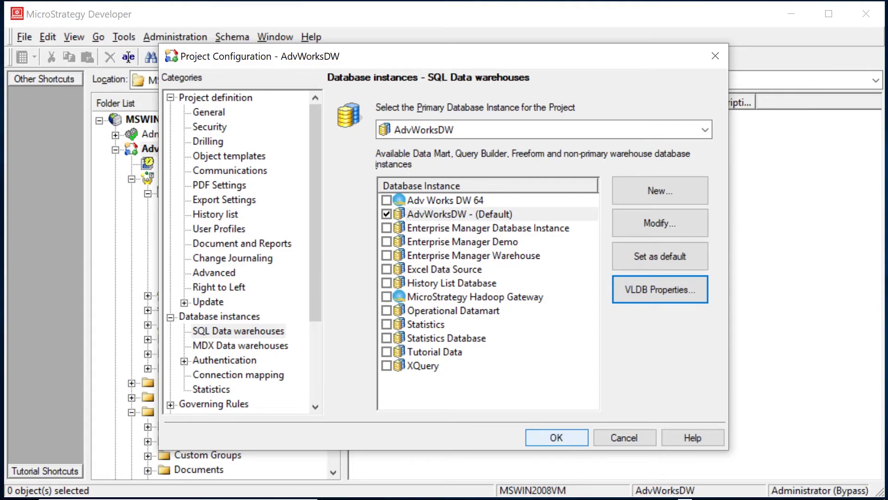
click(557, 437)
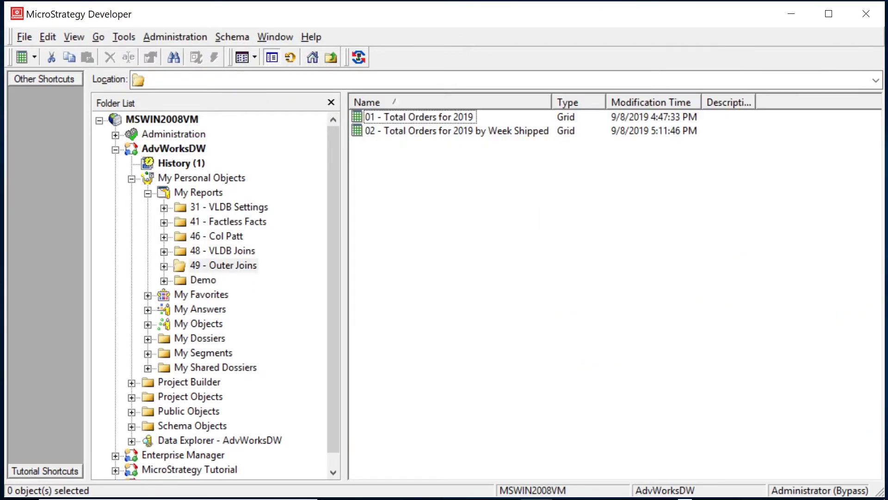
Run the report 02 - Total Orders for 2019 by Week Shipped and examine its total Order Qty.
click(457, 131)
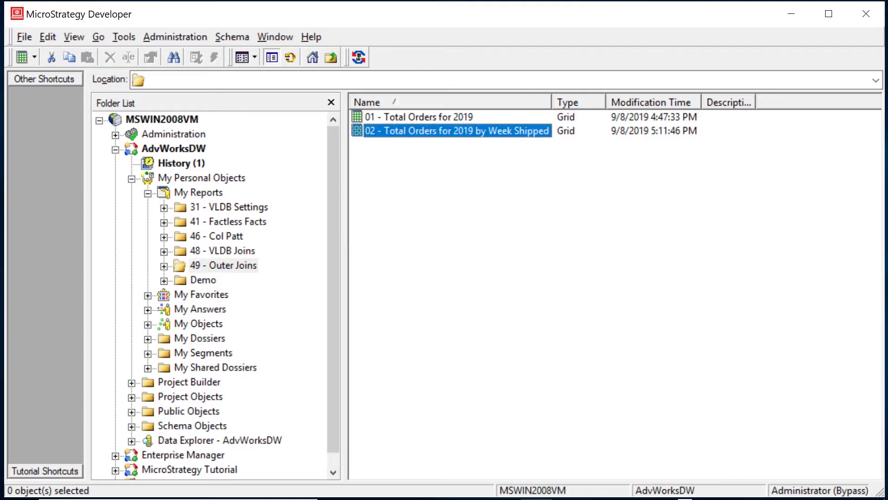
key(Return)
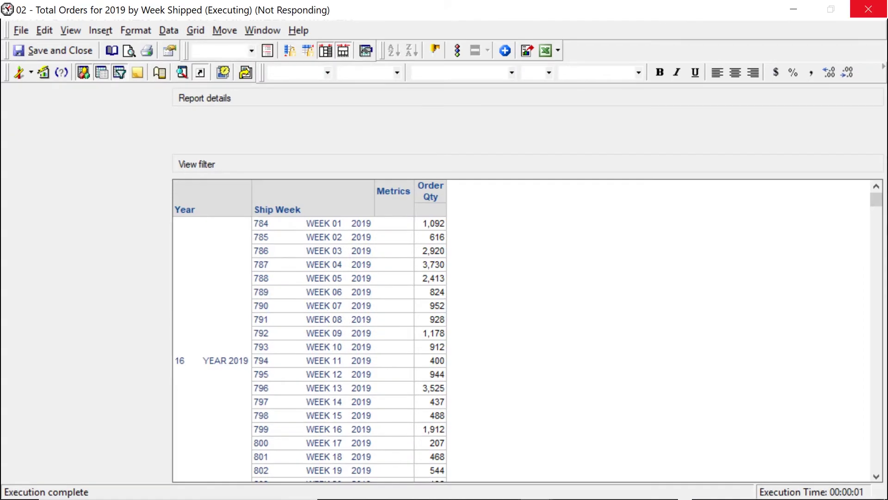
click(869, 9)
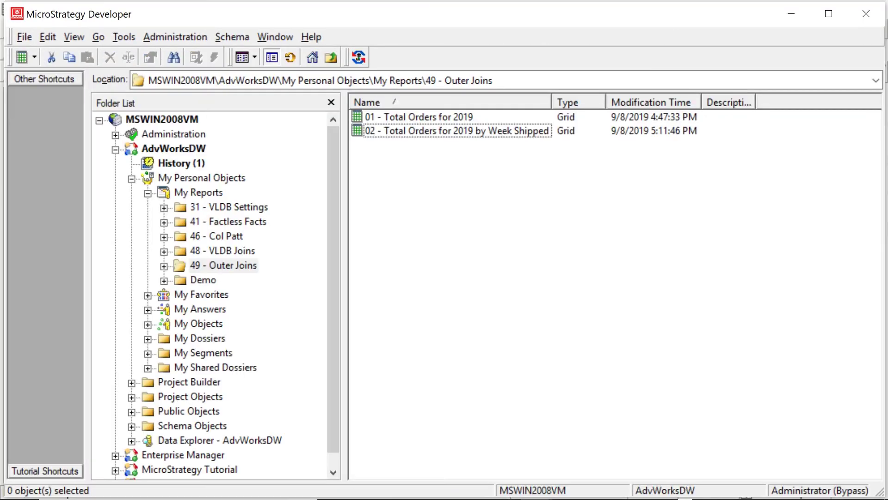
mouse_move(534, 491)
click(626, 407)
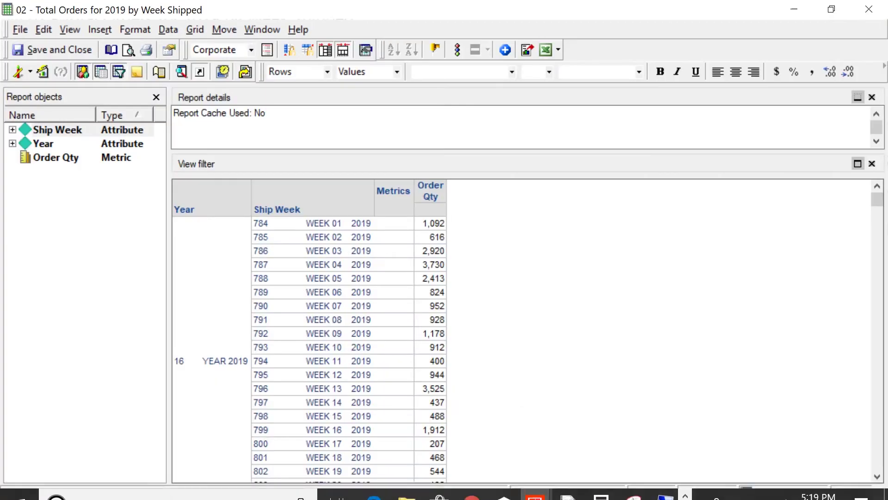
scroll(309, 330, down, 3)
click(430, 393)
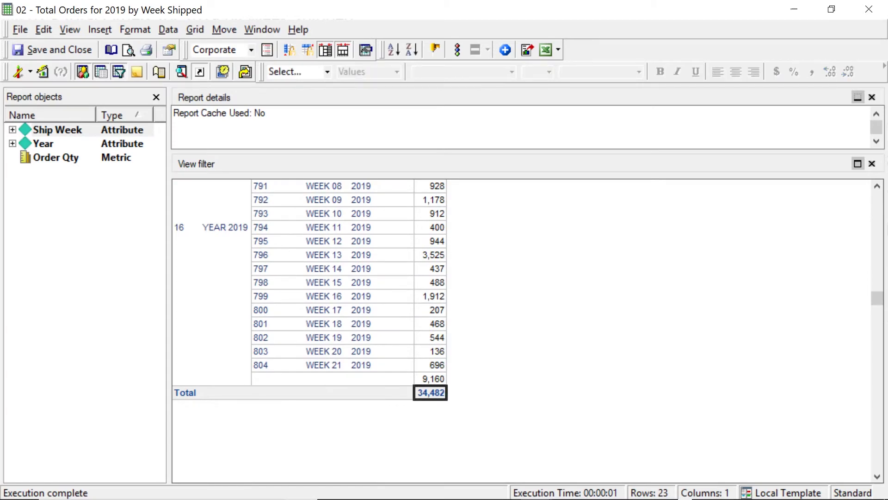
Show the SQL of the week-shipped report and bring its Pass0 joins into view.
click(70, 29)
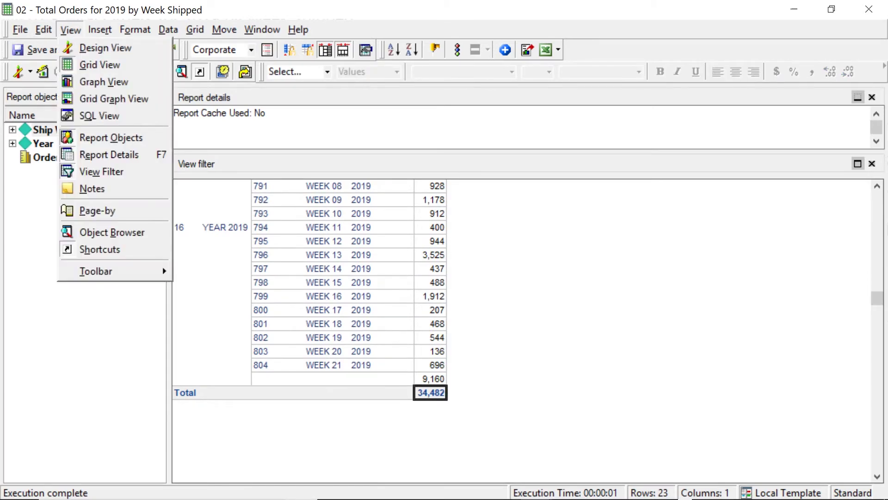
click(99, 115)
scroll(244, 221, down, 1)
scroll(243, 222, down, 12)
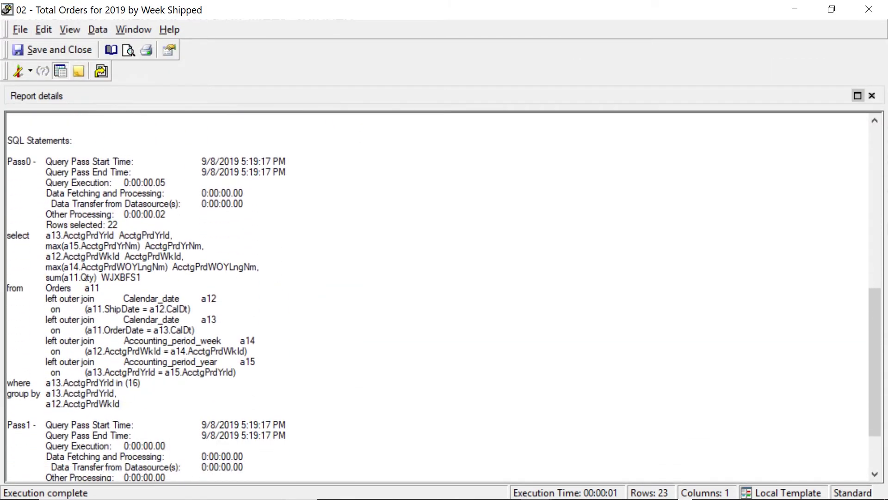
scroll(244, 221, down, 2)
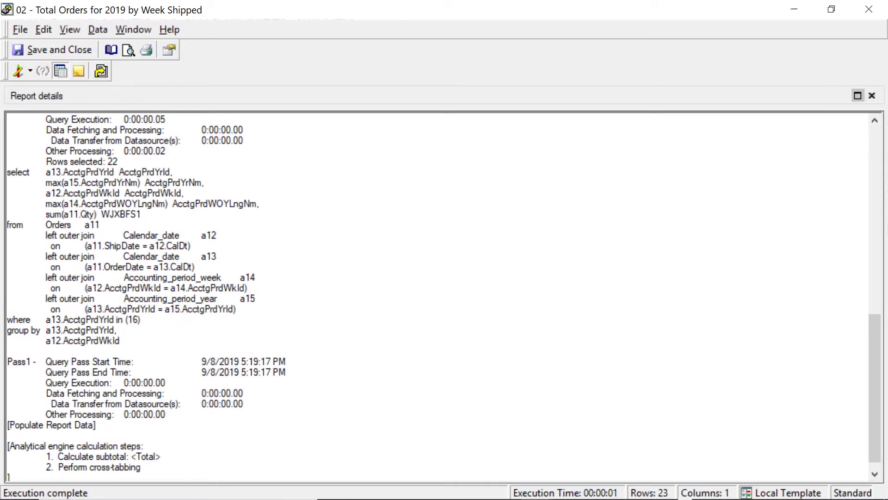
Highlight the a11.ShipDate = a12.CalDt condition and the whole from clause with its left outer joins in the report SQL.
drag(50, 245, 192, 246)
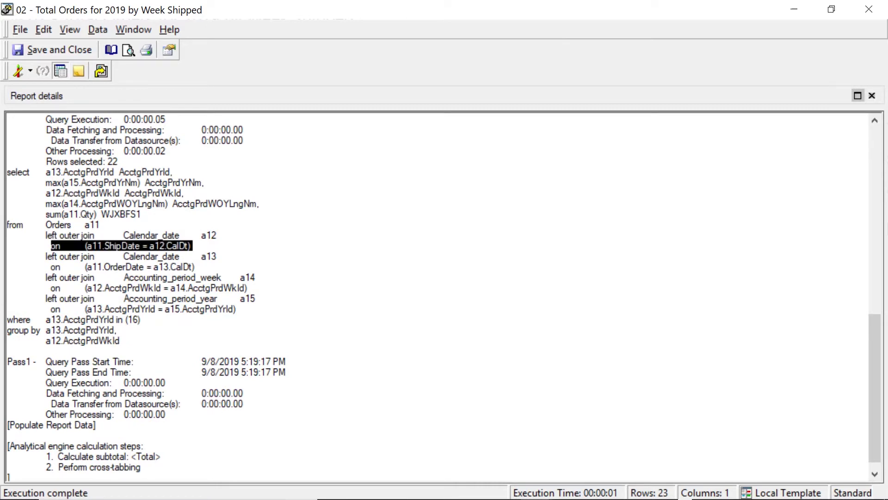
drag(237, 309, 7, 225)
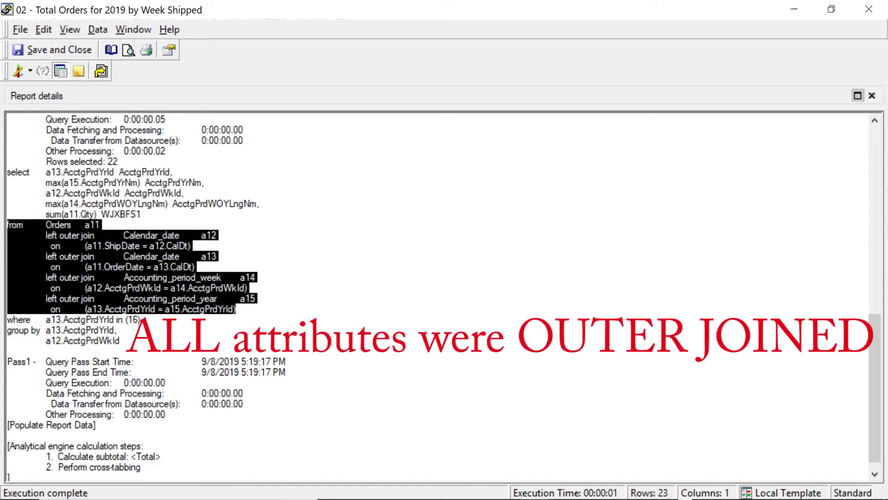
click(256, 277)
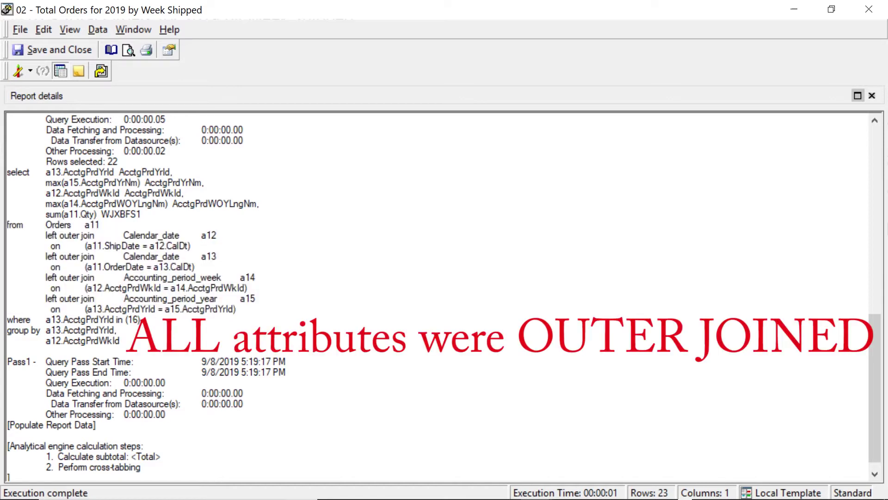
click(8, 350)
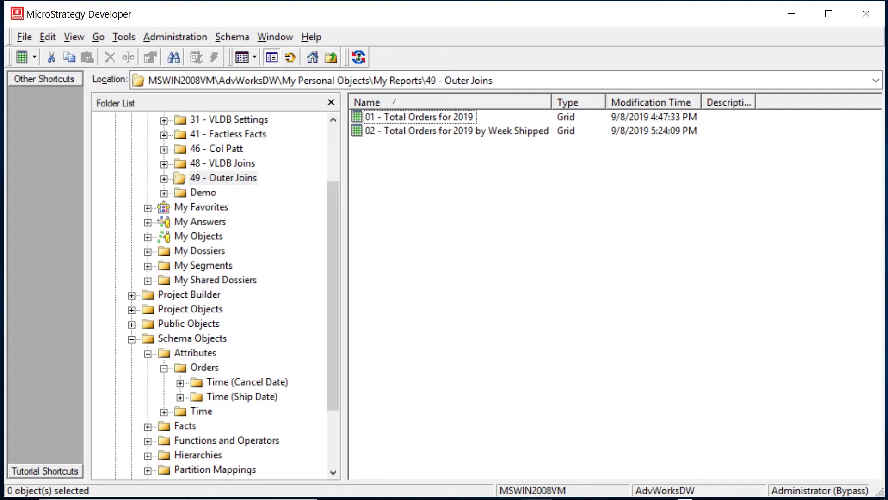
Open the Ship Week attribute from the Time (Ship Date) schema folder for editing.
click(241, 397)
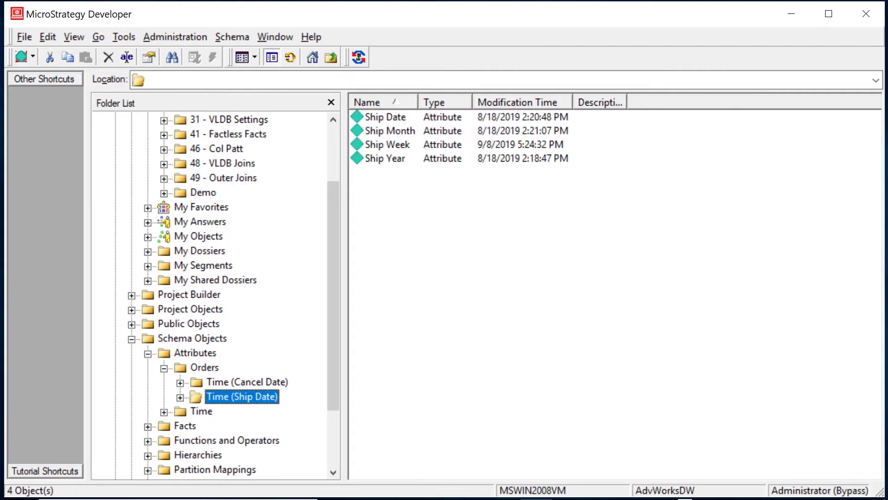
click(385, 117)
click(387, 144)
right_click(364, 144)
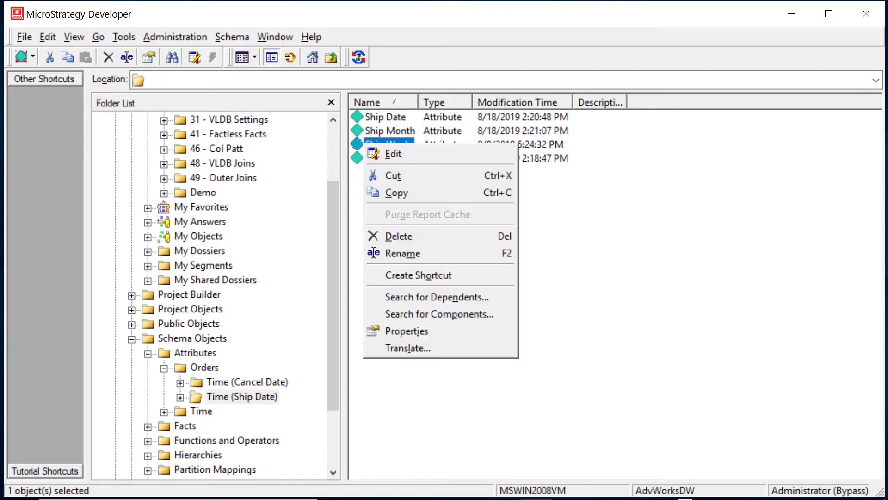
click(394, 154)
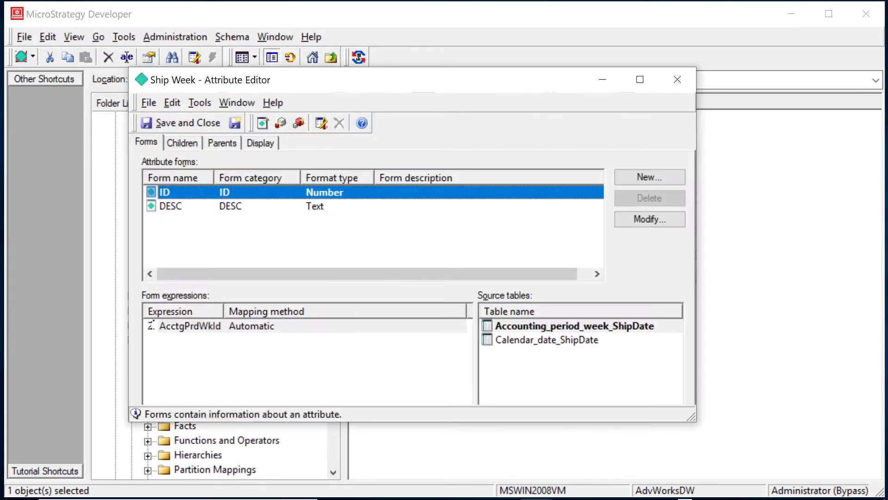
In the Ship Week attribute's VLDB Joins properties, override the default of Preserve all final pass result elements with "Preserve all final result pass elements" and save.
click(200, 102)
click(245, 138)
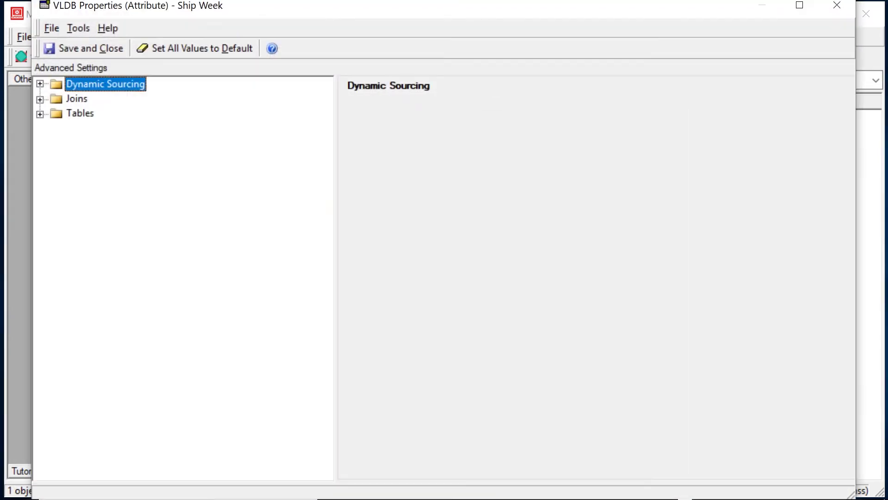
click(40, 99)
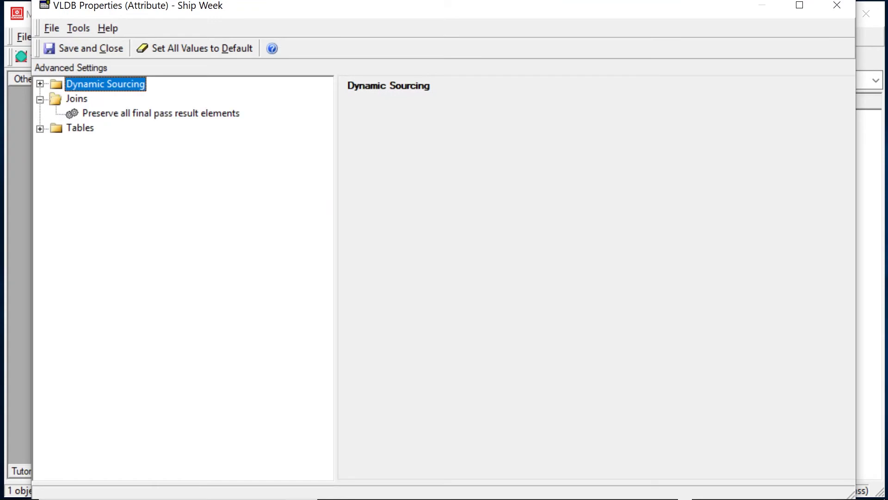
click(161, 113)
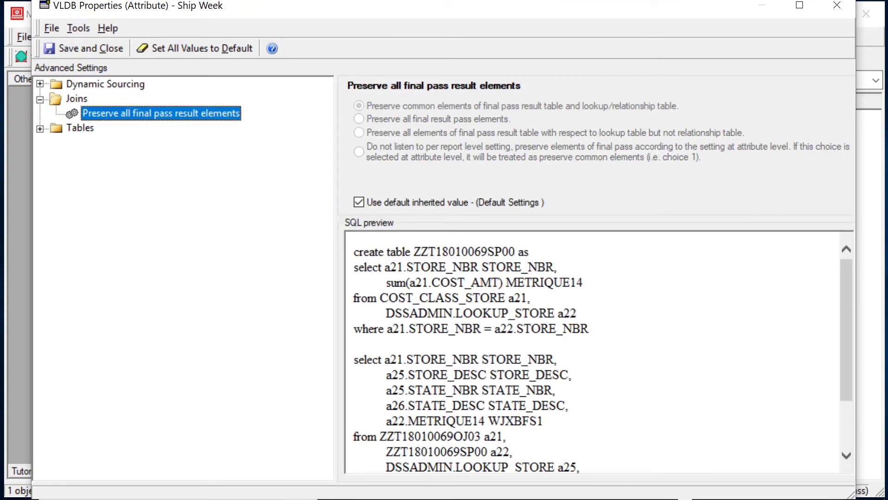
click(359, 203)
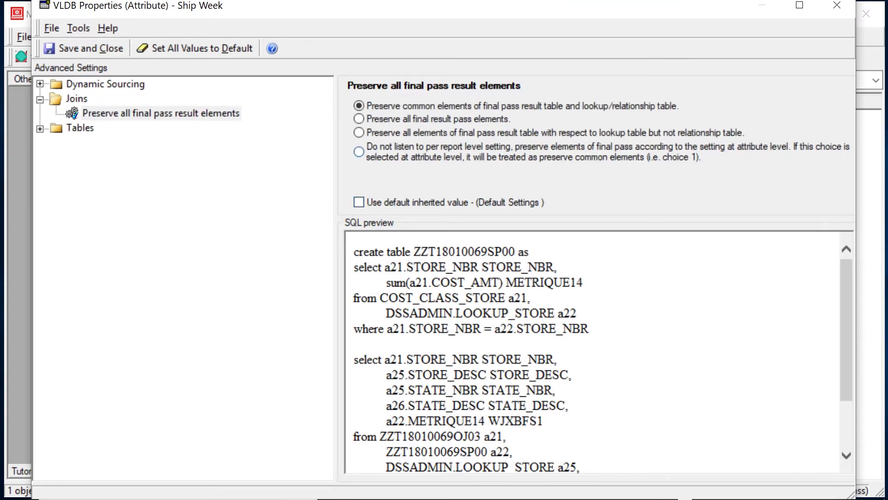
click(359, 118)
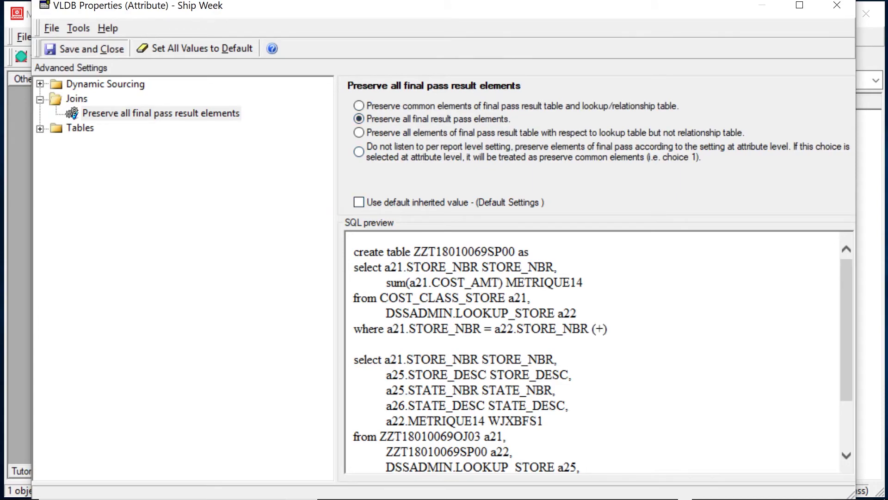
click(84, 48)
Save and close the Ship Week attribute with an empty change comment and update the schema with the preselected options.
click(180, 123)
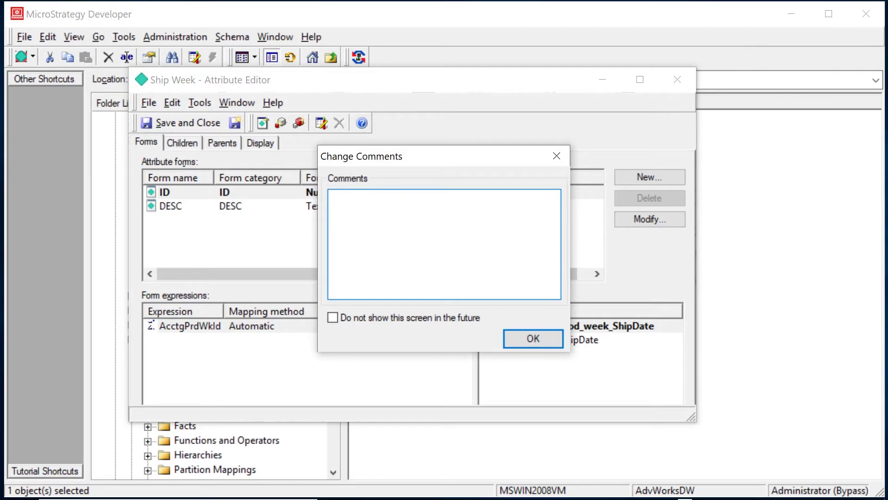
click(534, 338)
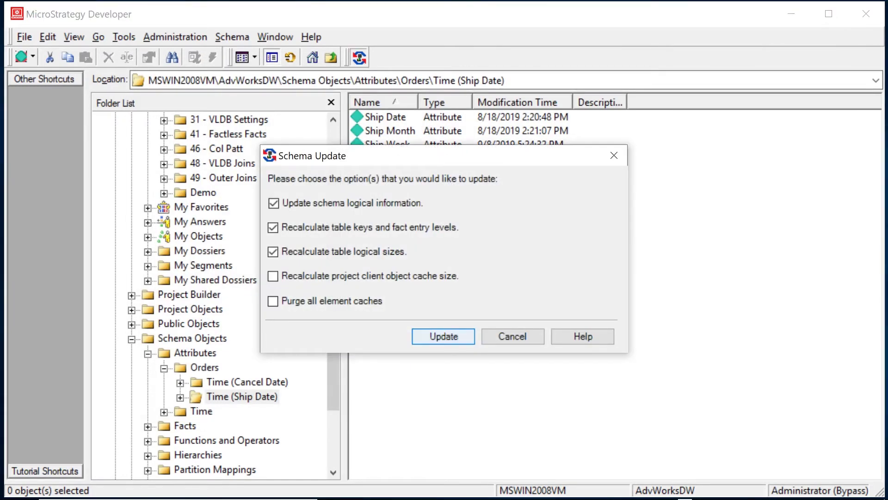
key(Return)
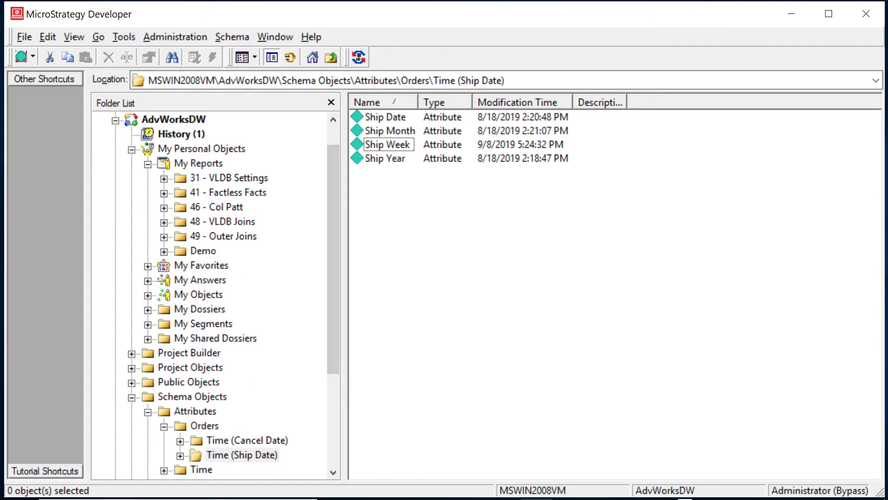
Run the report 02 - Total Orders for 2019 by Week Shipped from the 49 - Outer Joins folder and examine its total and weekly rows.
click(223, 236)
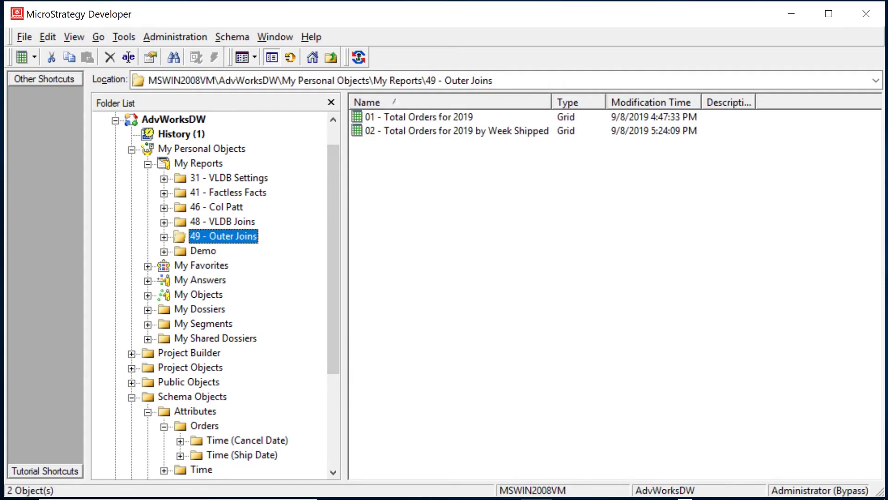
click(388, 118)
right_click(386, 129)
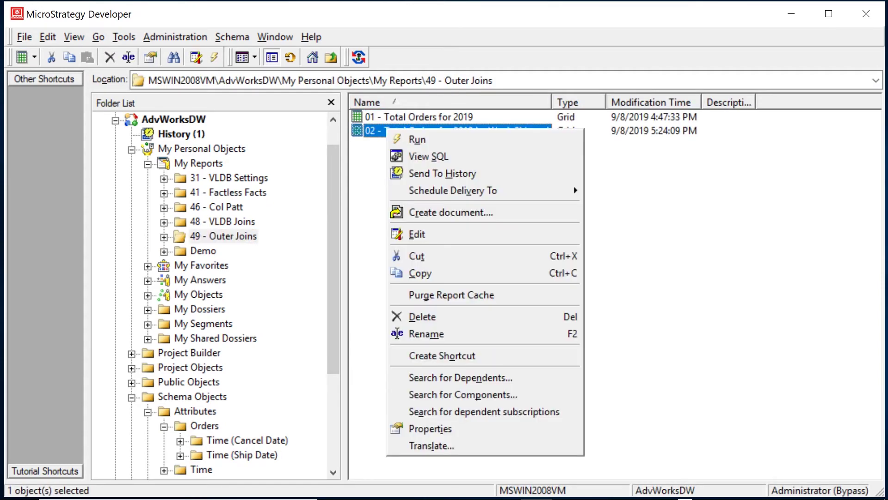
click(409, 139)
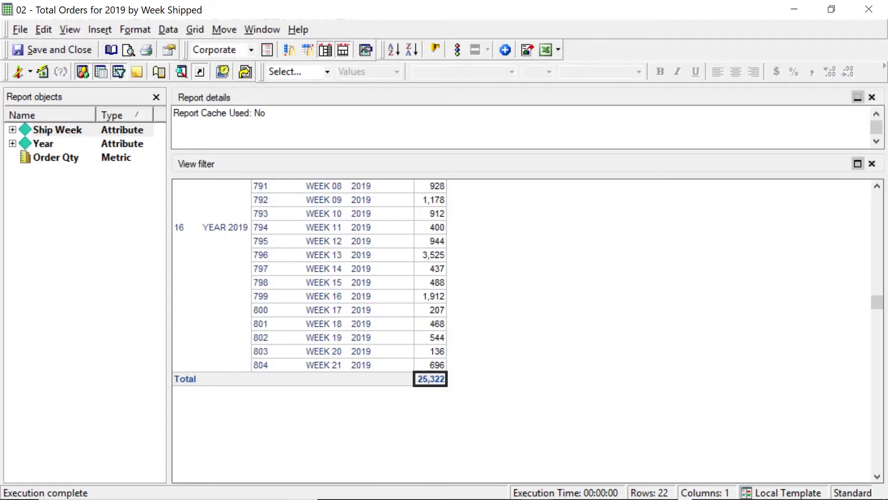
scroll(309, 330, up, 4)
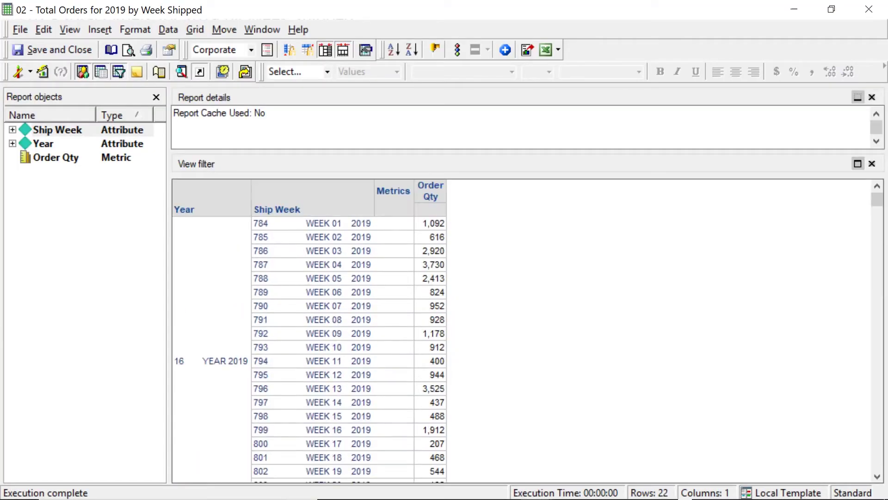
click(430, 223)
Show the SQL of the week-shipped report and examine the joins in the from clause of Pass0.
click(69, 29)
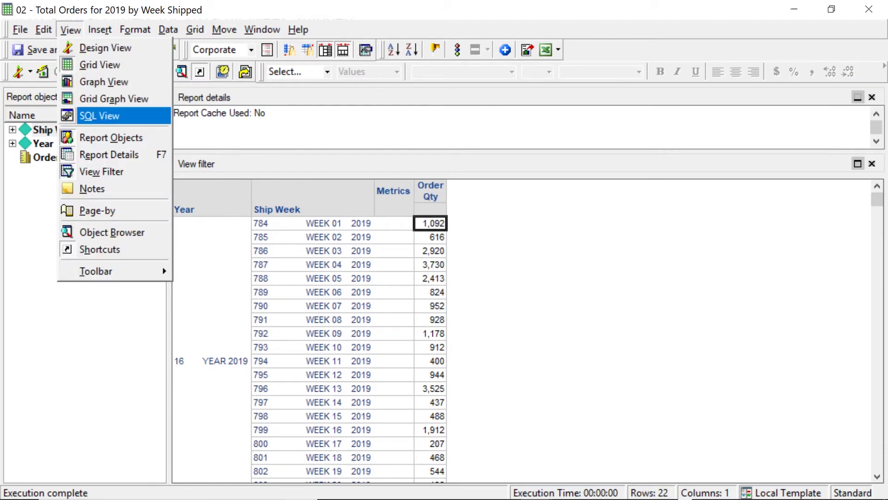
click(98, 113)
scroll(444, 296, down, 20)
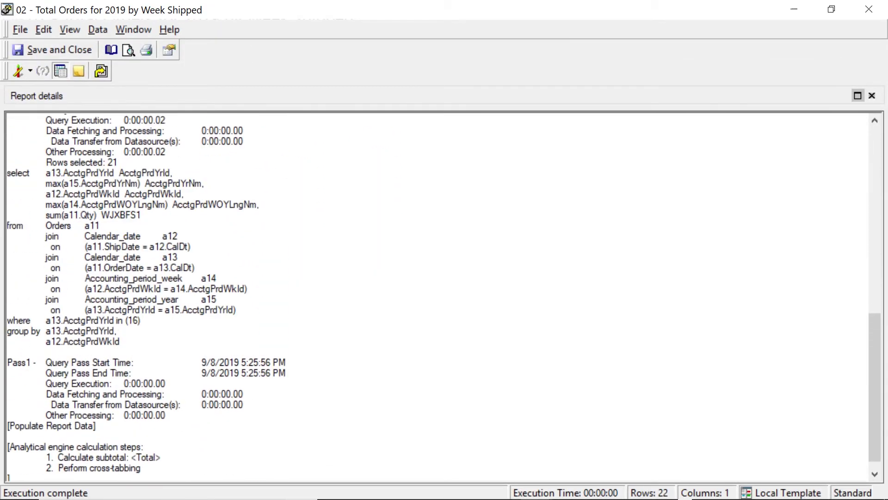
drag(236, 308, 7, 225)
click(190, 245)
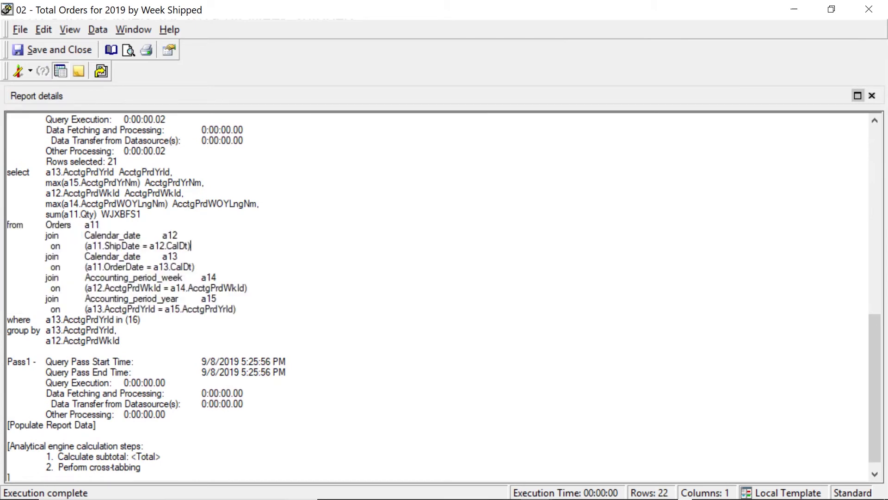
scroll(444, 296, up, 5)
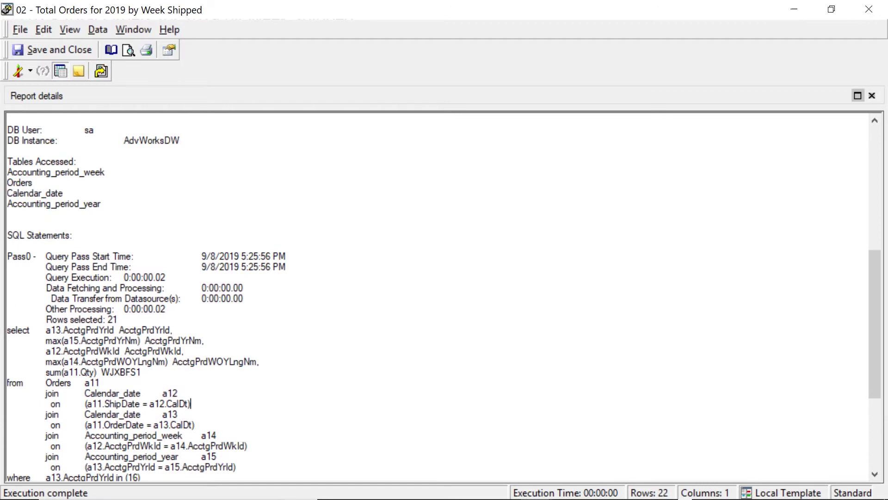
In the report's own VLDB Joins properties, set Preserve all final pass result elements to "Do not listen to per report level setting" and save.
click(18, 71)
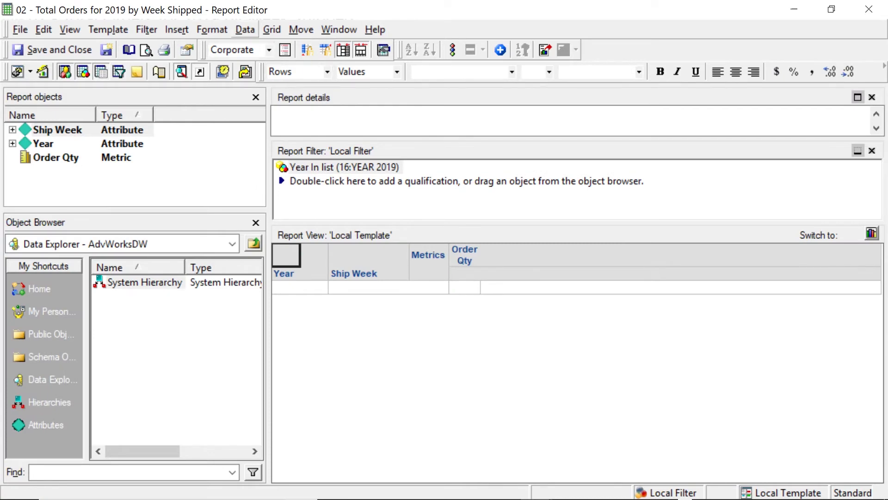
key(alt+d)
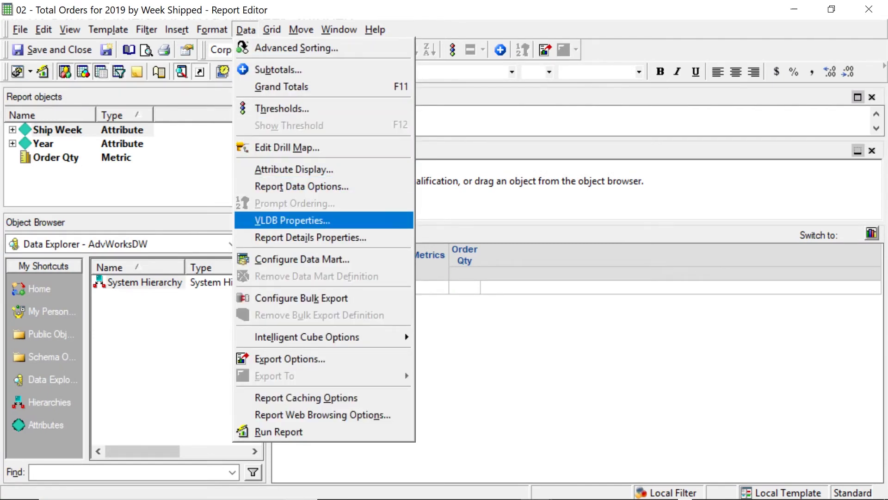
key(Return)
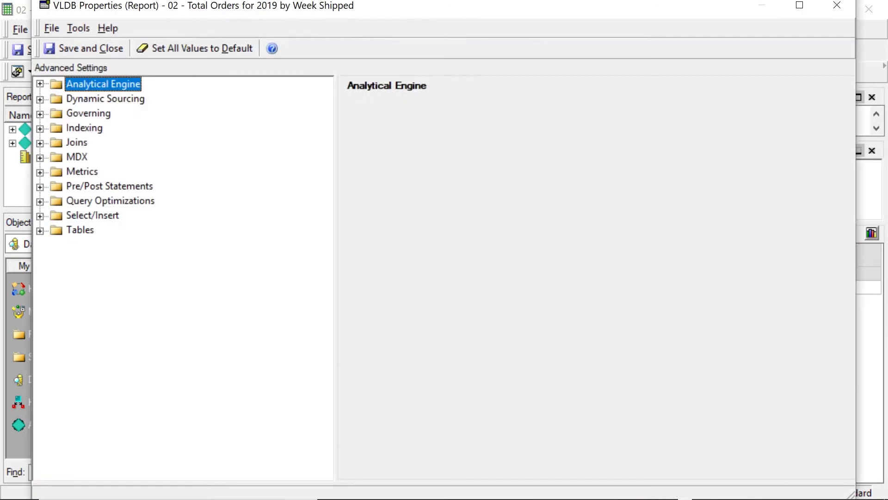
click(40, 143)
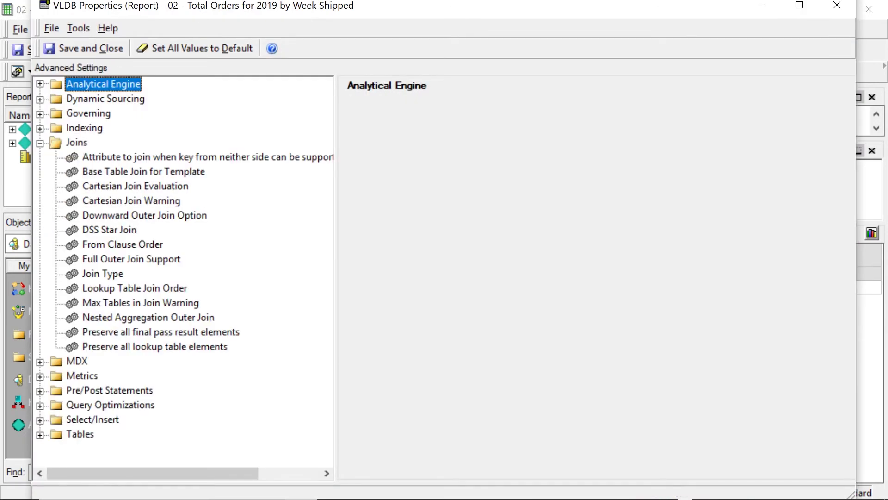
click(160, 332)
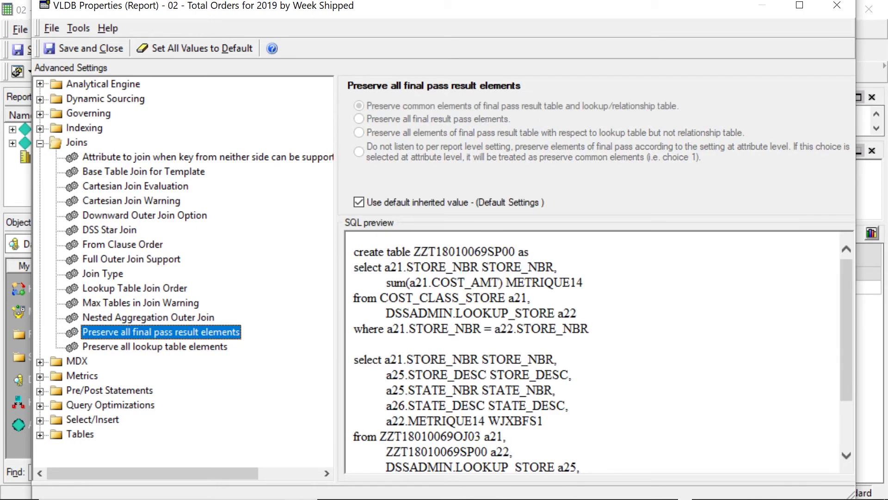
click(358, 202)
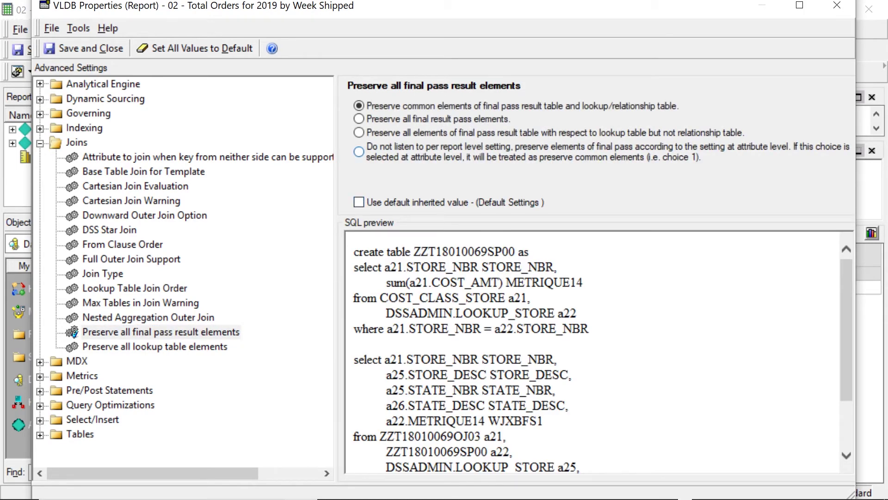
click(359, 151)
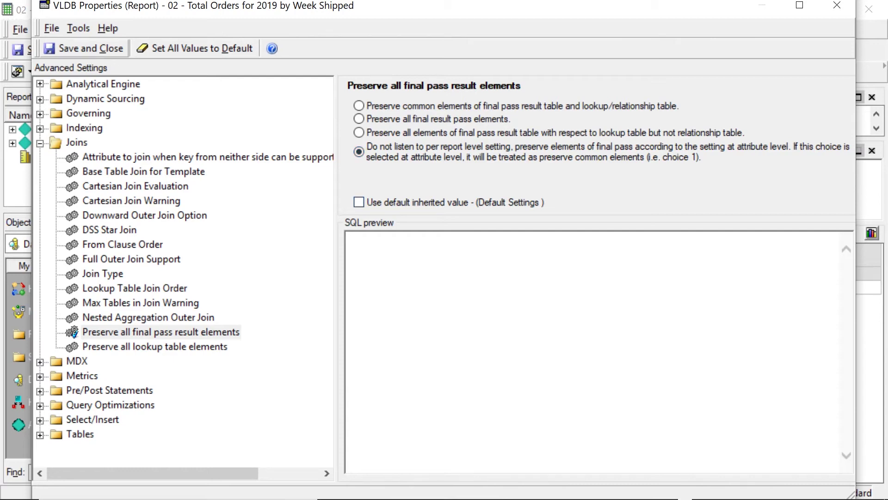
click(84, 48)
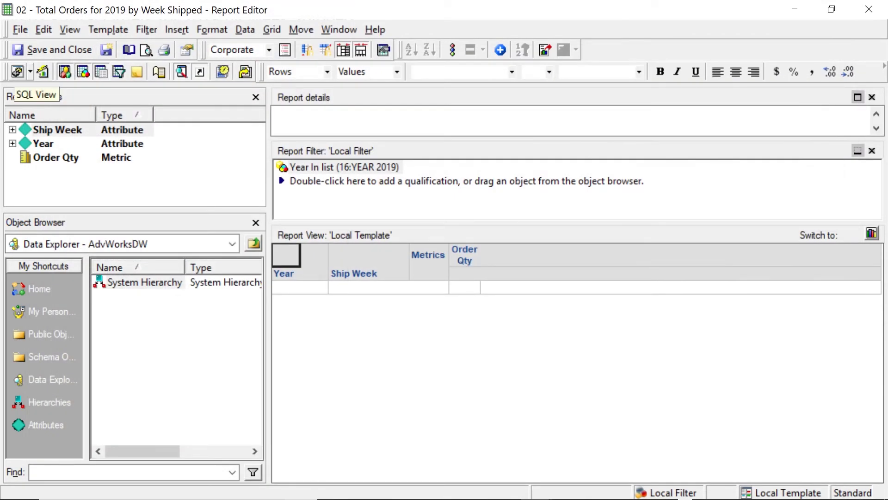
Save and close the report in SQL view, reopen it, and highlight the left outer join to Accounting_period_week in its SQL.
click(30, 72)
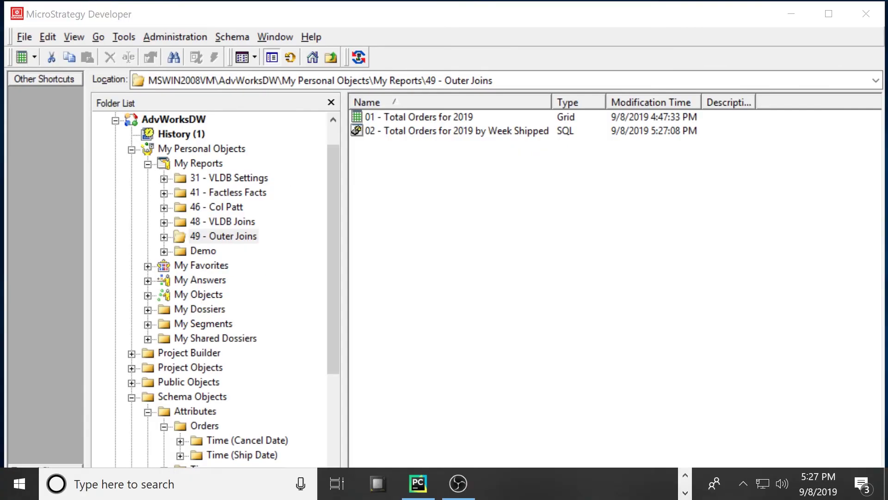
right_click(373, 130)
click(403, 143)
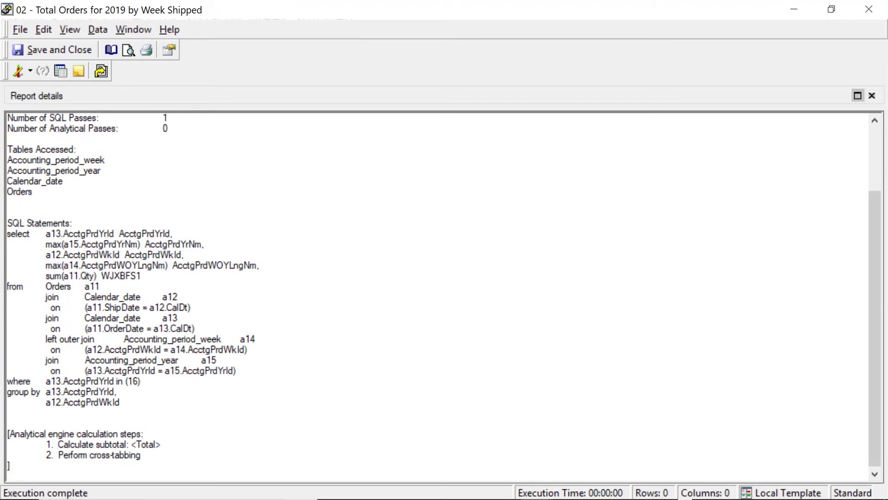
drag(46, 338, 248, 349)
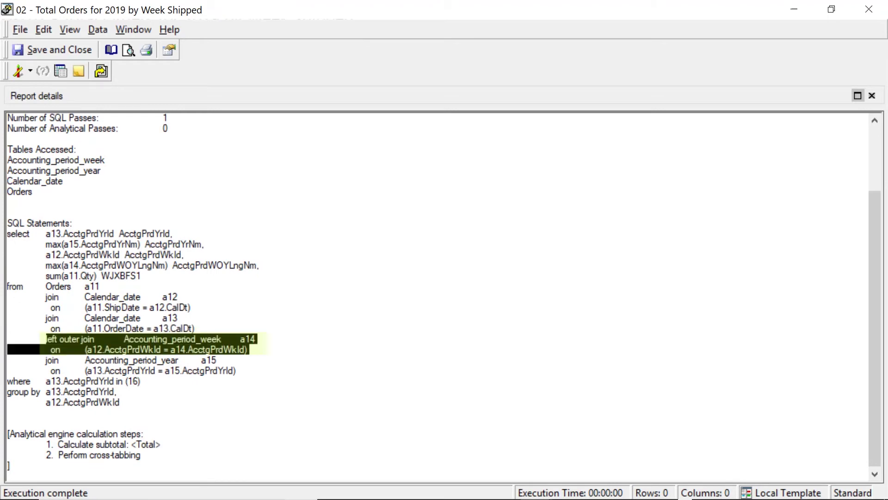
click(7, 412)
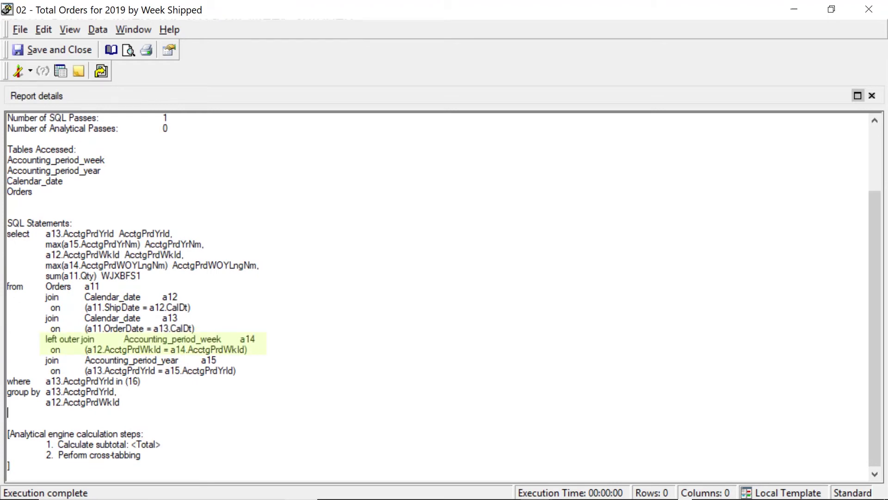
Show the week-shipped report as a grid and examine its Ship Week rows and total Order Qty.
click(30, 71)
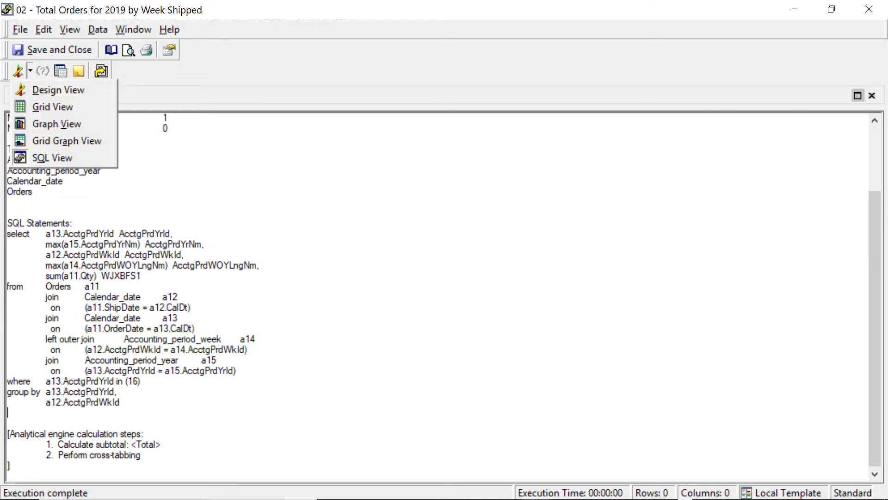
click(52, 106)
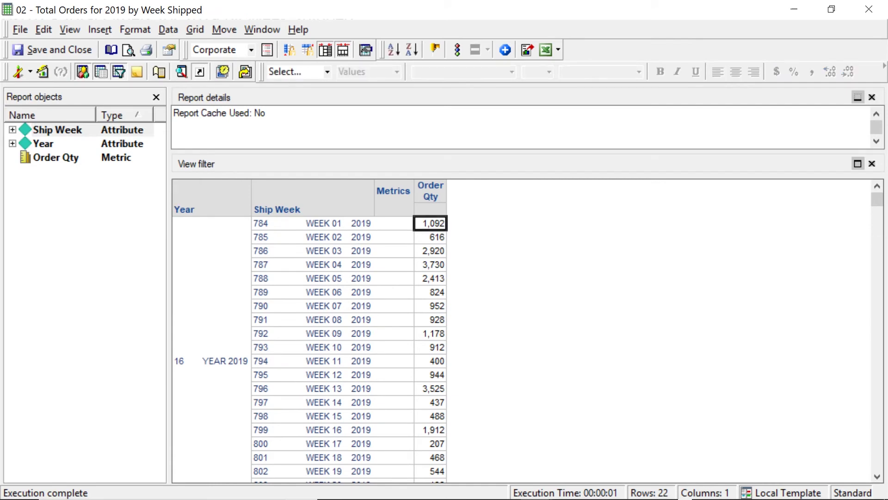
scroll(309, 331, down, 3)
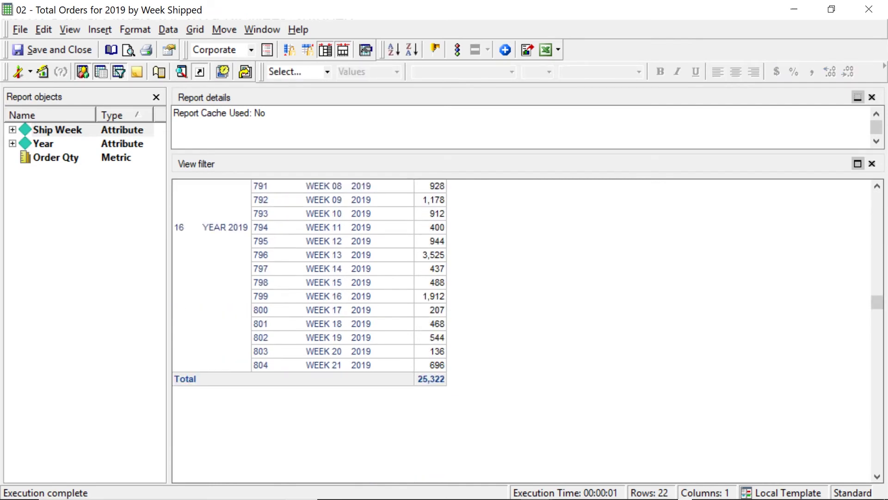
click(431, 379)
scroll(309, 331, up, 3)
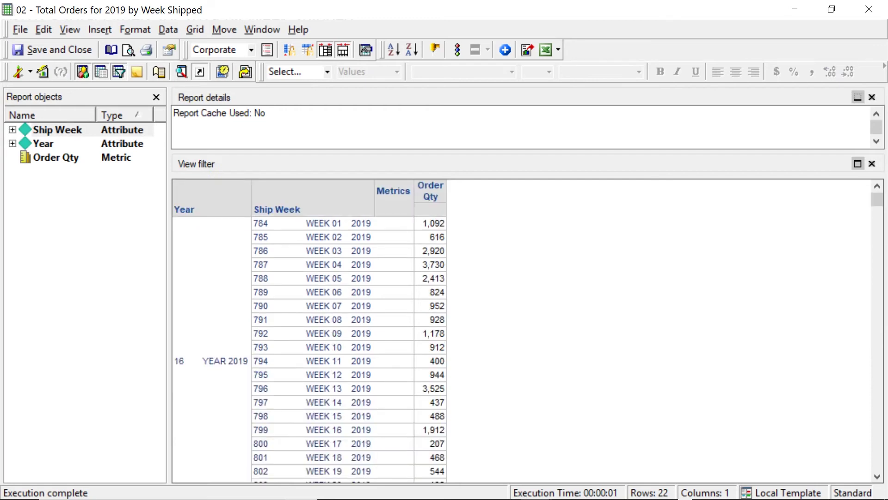
click(277, 223)
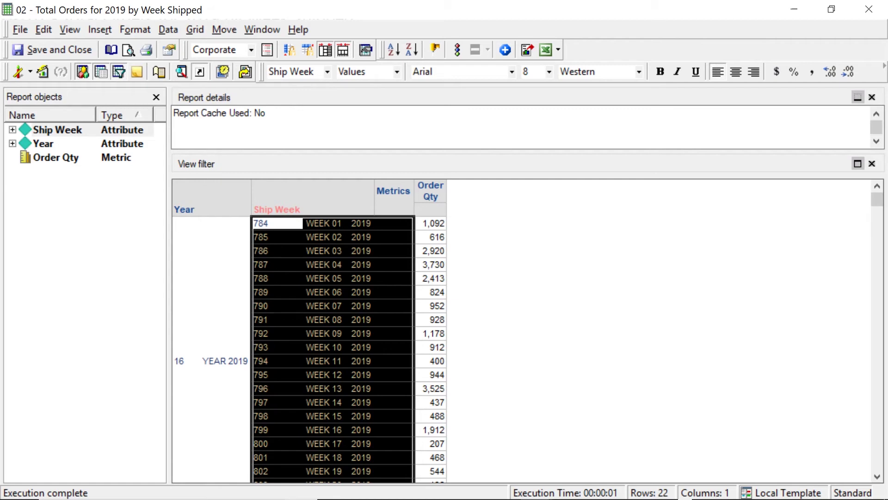
click(254, 223)
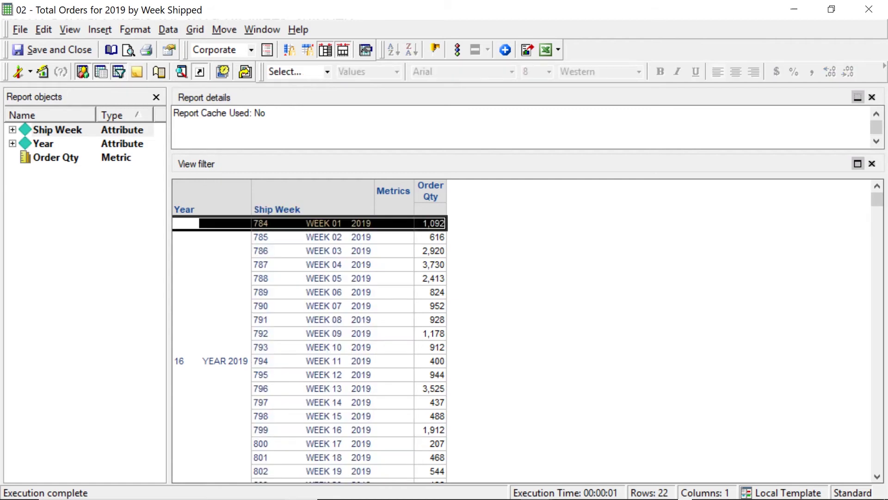
scroll(527, 330, down, 3)
click(430, 420)
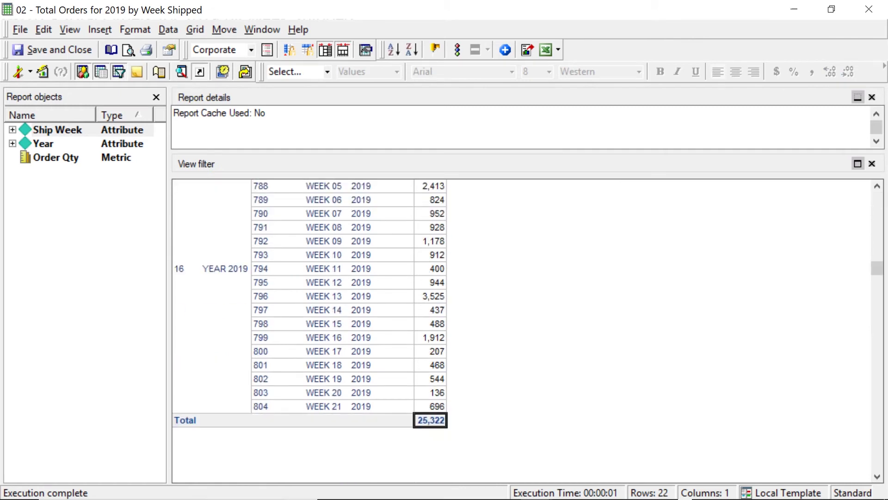
Open the Ship Date attribute from the Orders attributes' Time (Ship Date) folder for editing.
mouse_move(405, 484)
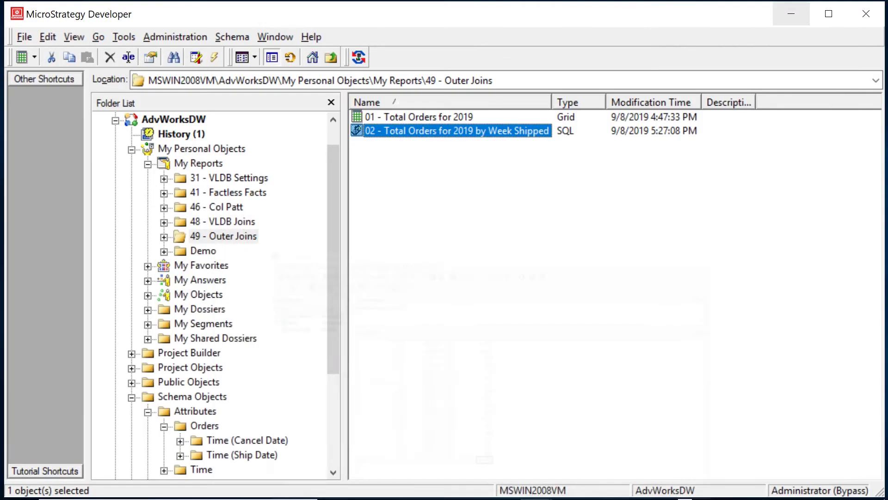
scroll(215, 296, down, 3)
click(241, 353)
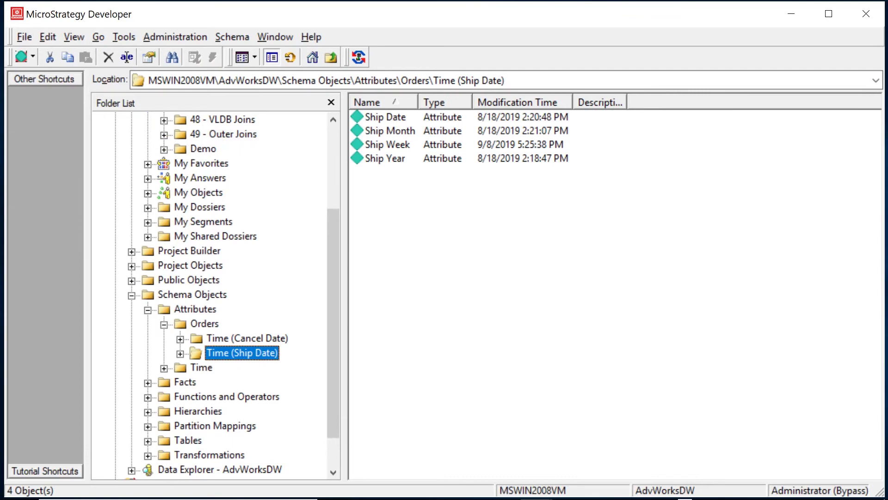
click(396, 115)
right_click(396, 115)
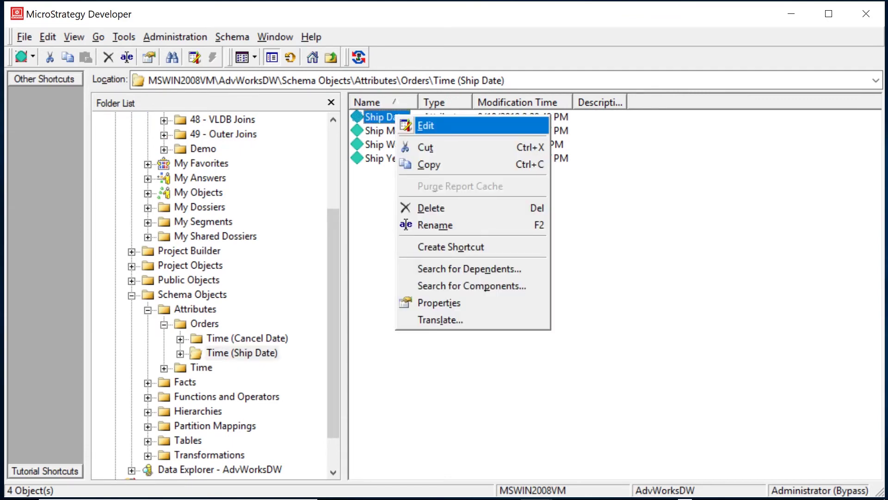
key(Return)
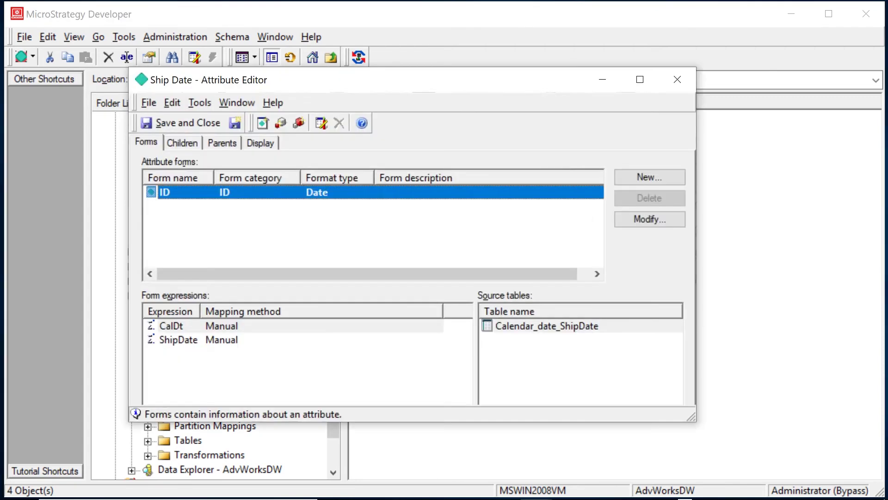
In the Ship Date attribute's VLDB Joins properties, override the default with "Preserve all final result pass elements" and save the attribute.
click(199, 103)
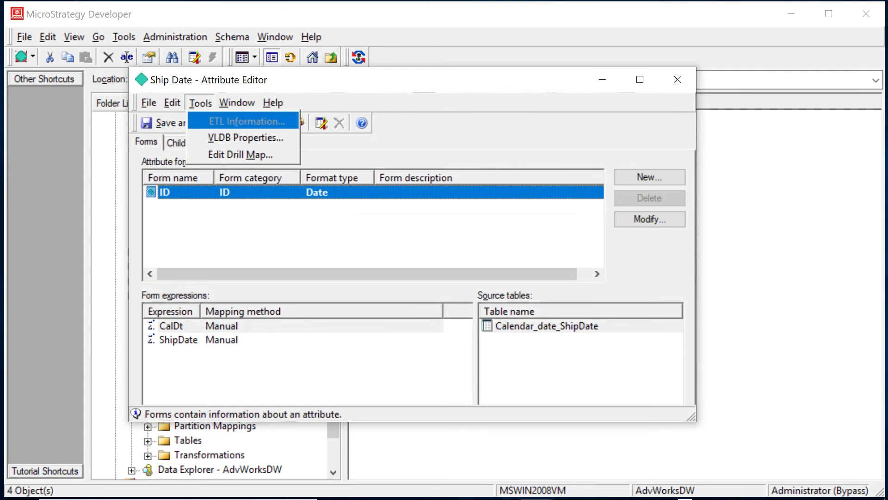
click(238, 134)
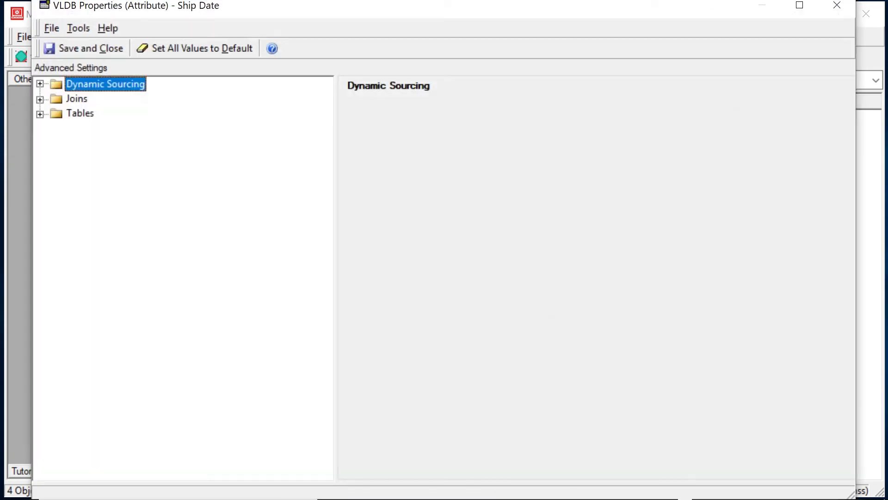
click(40, 99)
click(160, 113)
click(358, 202)
click(358, 119)
click(84, 49)
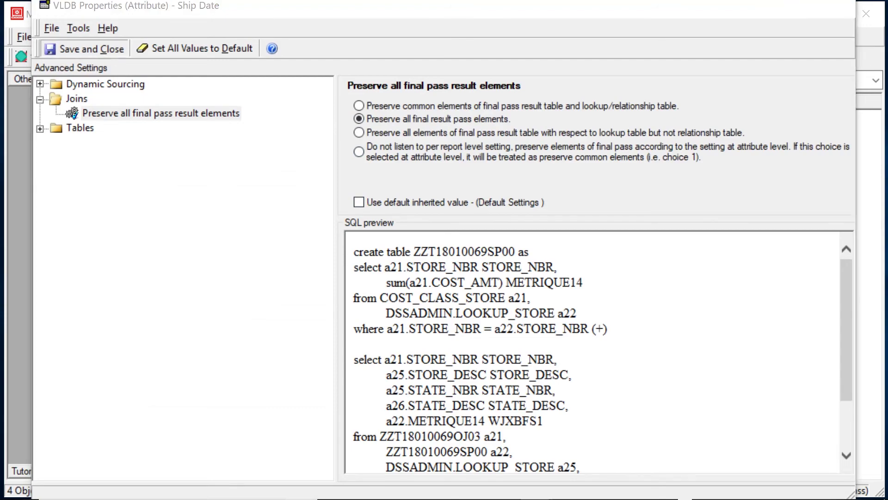
click(181, 122)
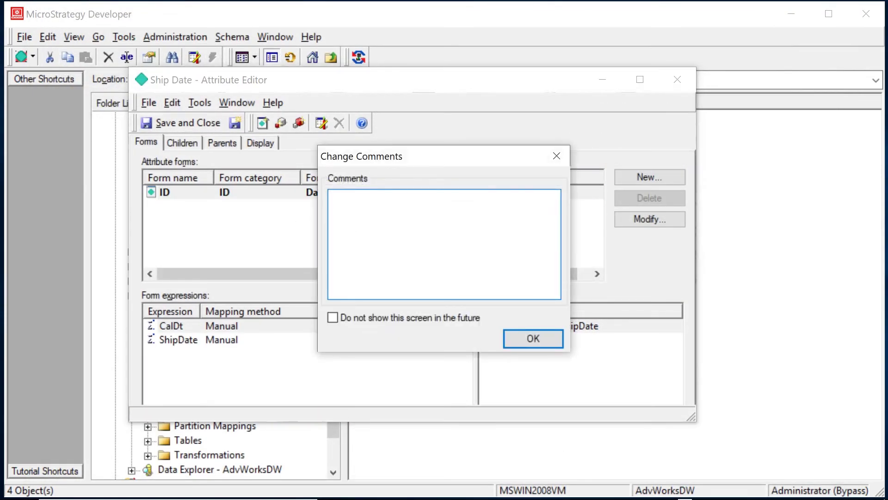
key(Return)
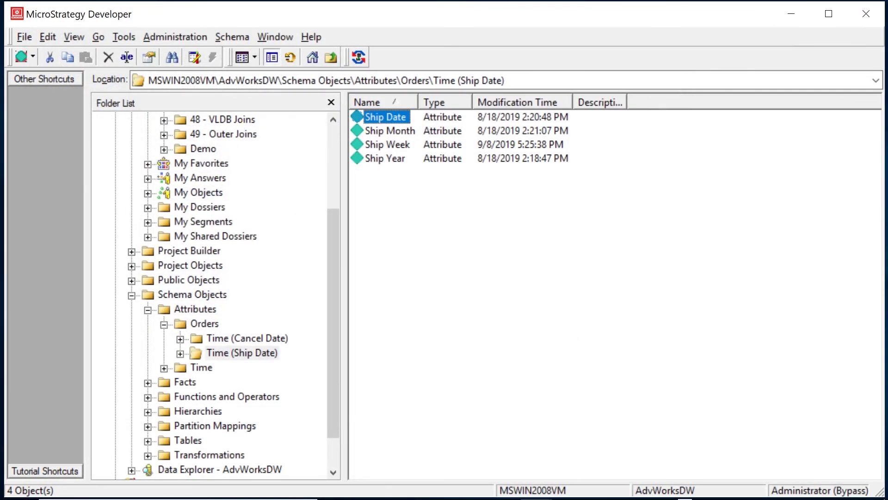
Update the project schema with logical information, table keys and fact entry levels, and table logical sizes.
click(359, 57)
click(499, 312)
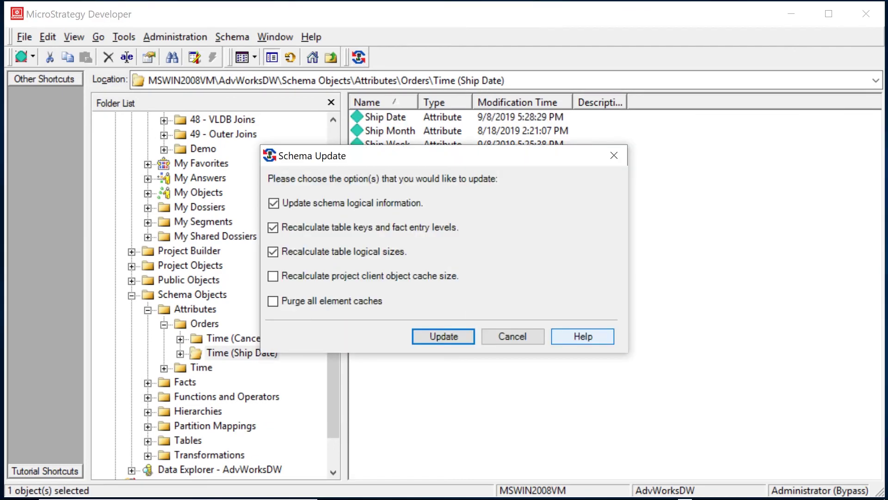
key(Return)
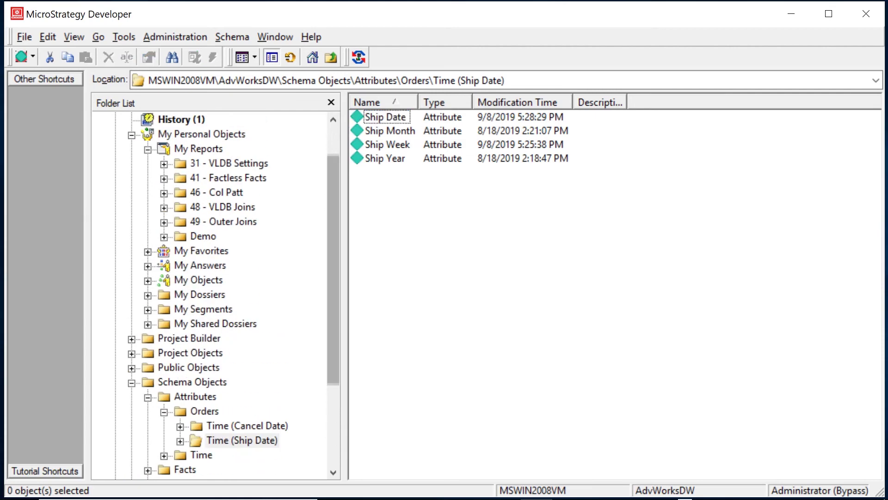
Run the 02 - Total Orders for 2019 by Week Shipped report from the 49 - Outer Joins folder and examine its total Order Qty.
click(223, 222)
click(418, 117)
click(456, 130)
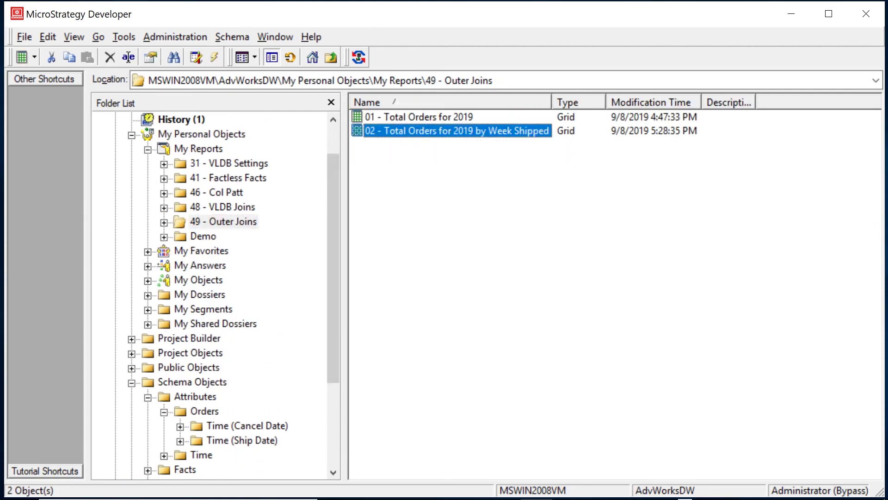
key(Return)
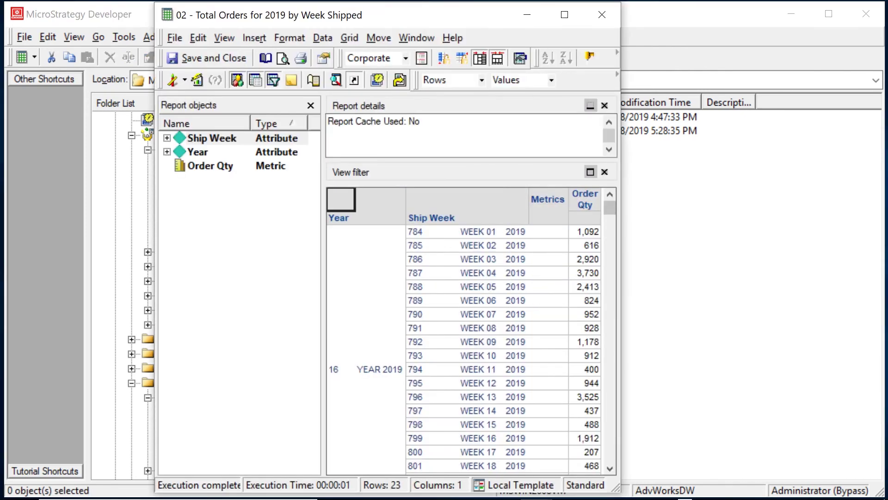
key(Page_Down)
click(585, 249)
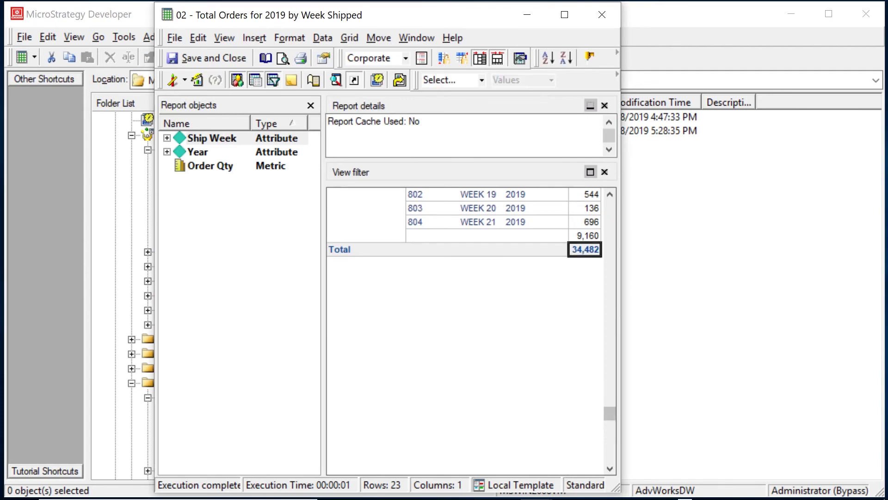
Show the SQL of the week-shipped report and find the Pass0 statement.
click(225, 37)
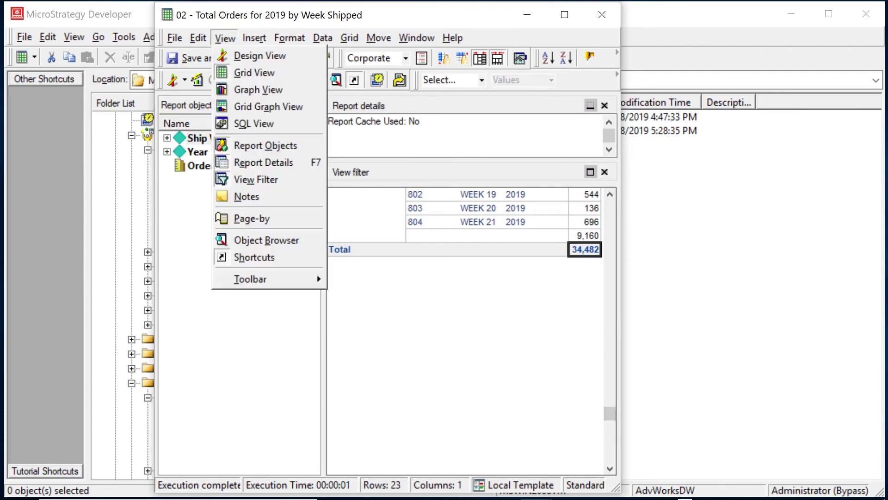
click(254, 123)
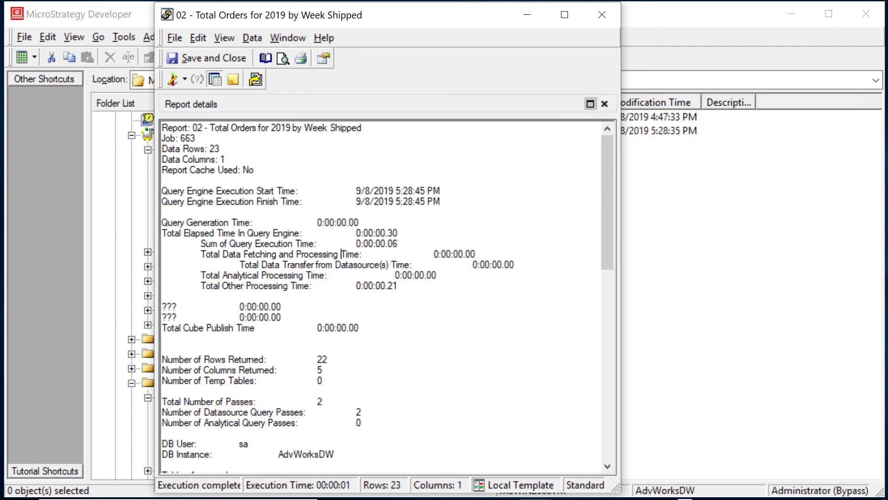
scroll(387, 296, down, 3)
scroll(387, 296, down, 7)
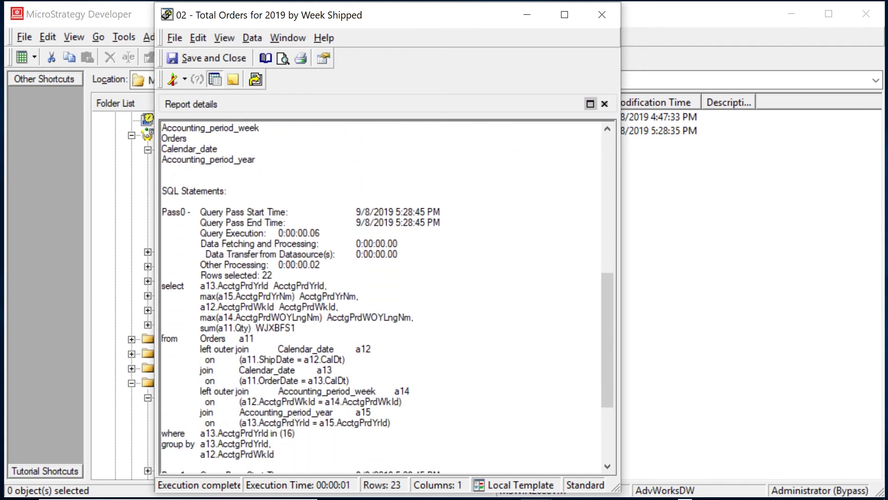
scroll(387, 296, down, 1)
Highlight each join in the Pass0 from clause, comparing the left outer joins on Calendar_date and Accounting_period_week with the inner joins.
mouse_move(402, 359)
mouse_down()
mouse_move(200, 360)
mouse_move(162, 349)
mouse_up()
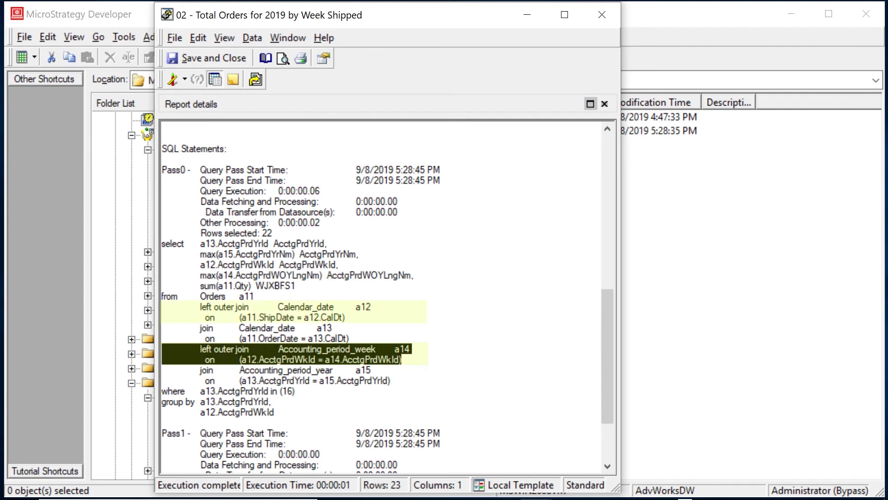
drag(345, 318, 162, 306)
drag(348, 338, 162, 328)
drag(391, 380, 161, 369)
drag(346, 318, 162, 306)
drag(402, 359, 161, 348)
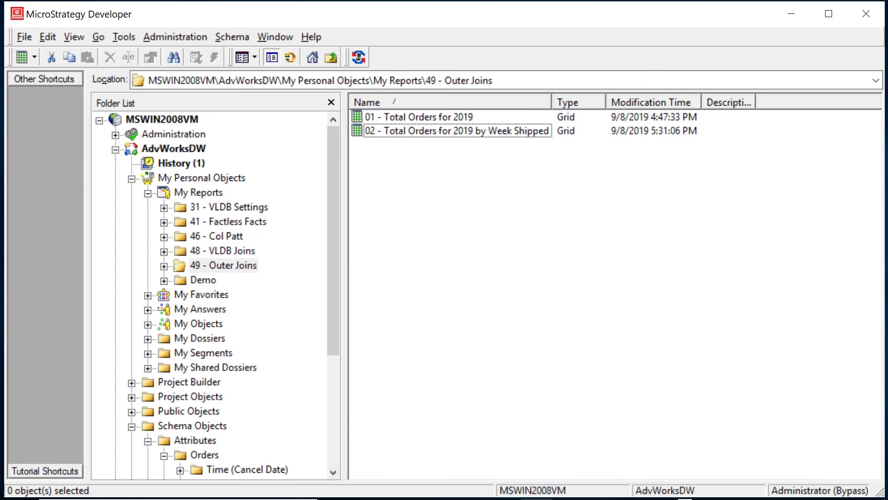
Edit the week-shipped report and set its VLDB Joins option Preserve all final pass result elements to "Preserve all final result pass elements".
right_click(382, 131)
click(398, 238)
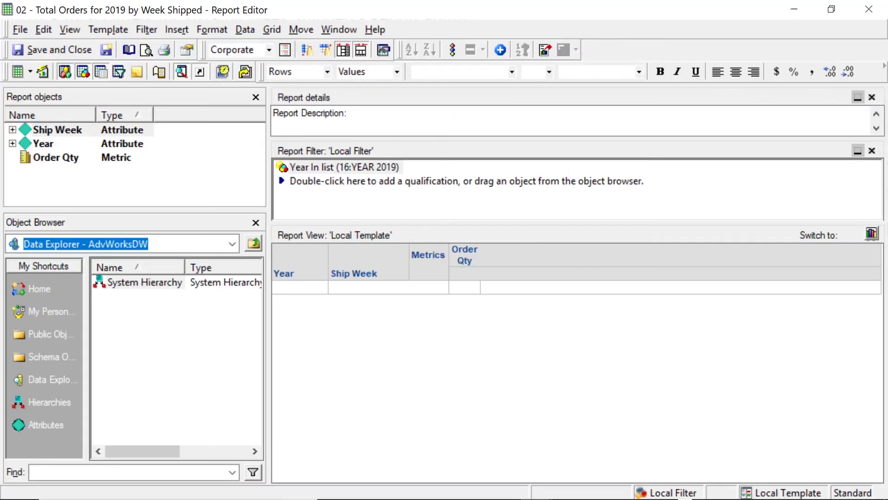
click(246, 29)
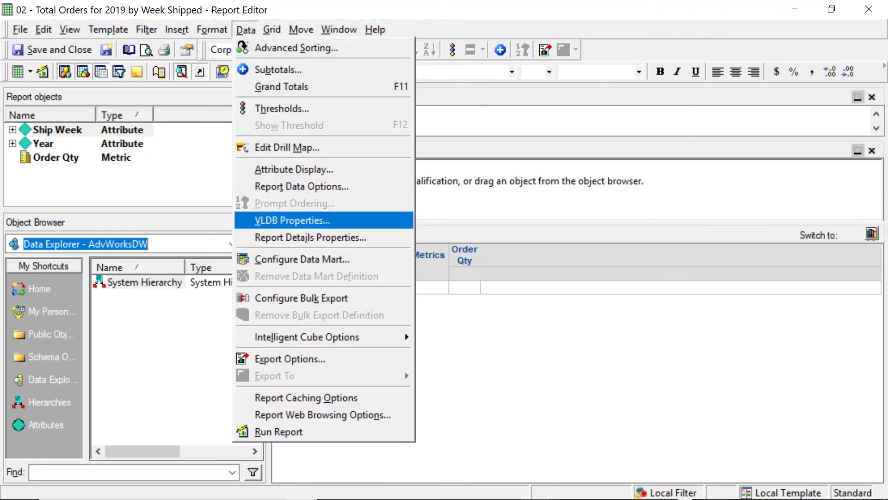
click(292, 220)
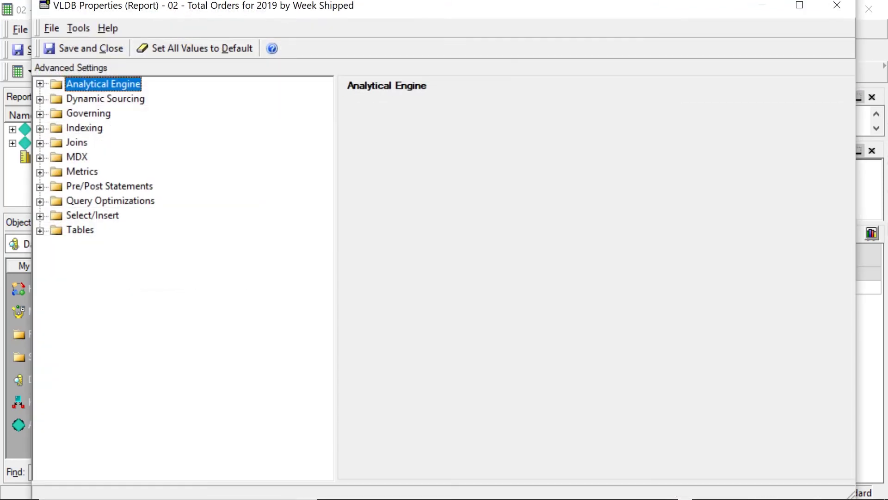
click(39, 143)
click(161, 332)
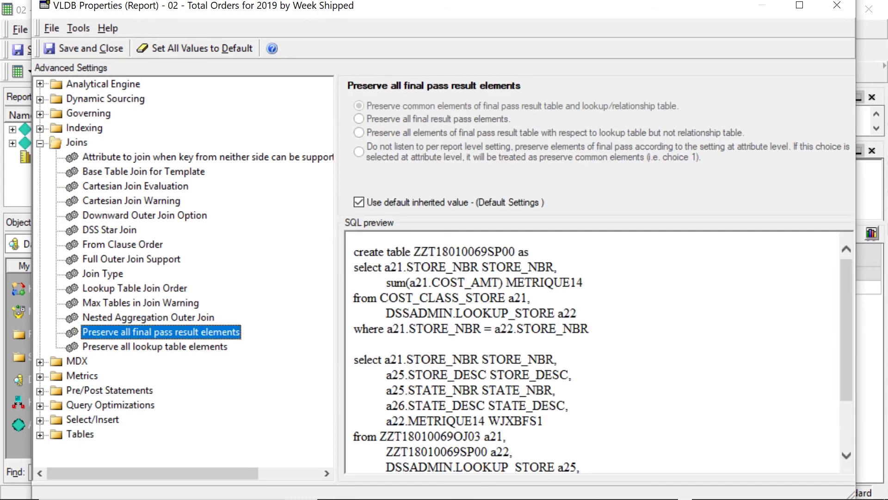
click(359, 202)
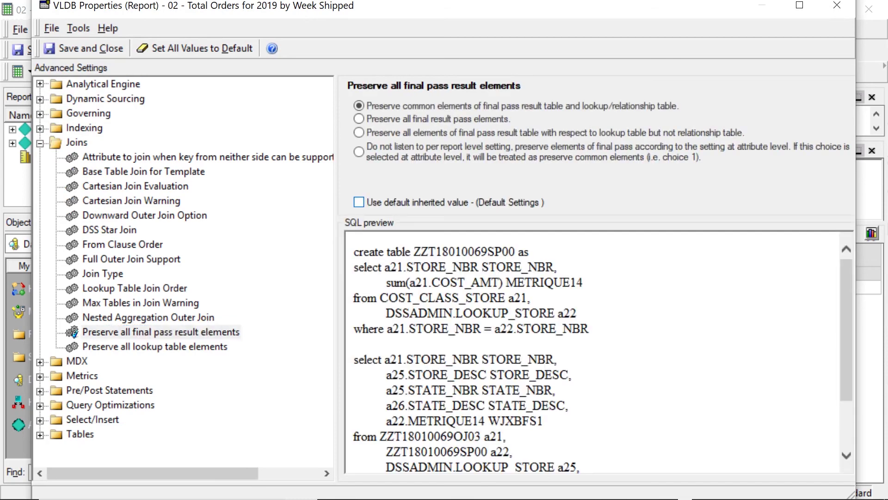
click(358, 118)
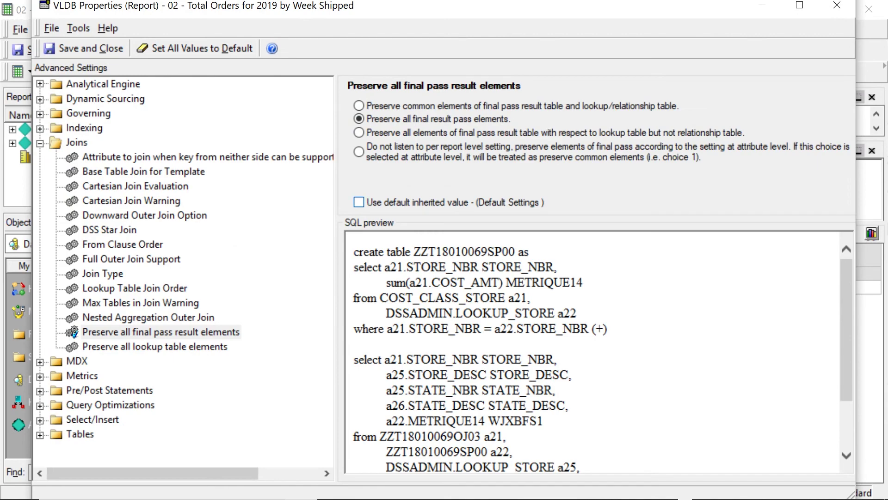
click(83, 48)
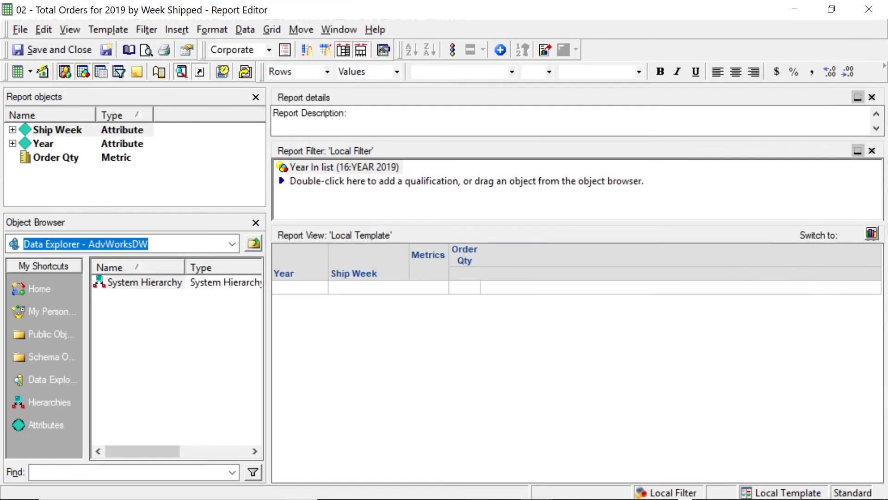
Run the edited report as a grid and examine the blank Ship Week row and the Order Qty total.
click(18, 71)
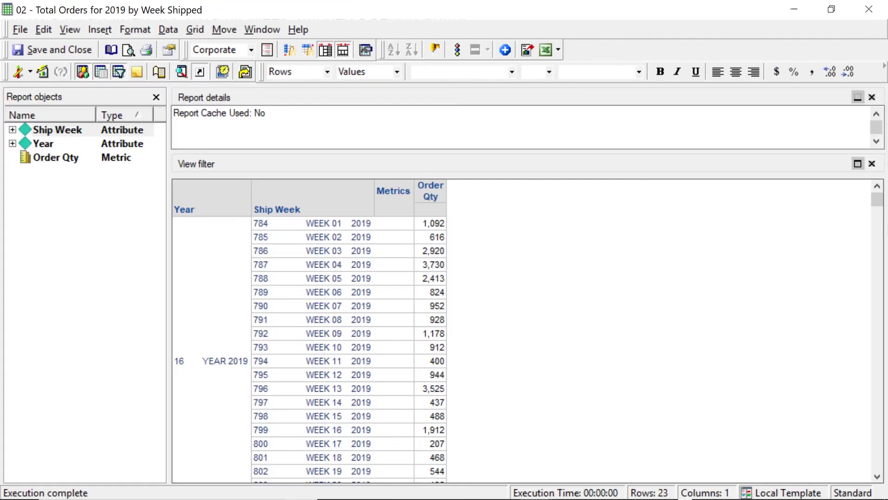
scroll(309, 330, down, 3)
click(431, 392)
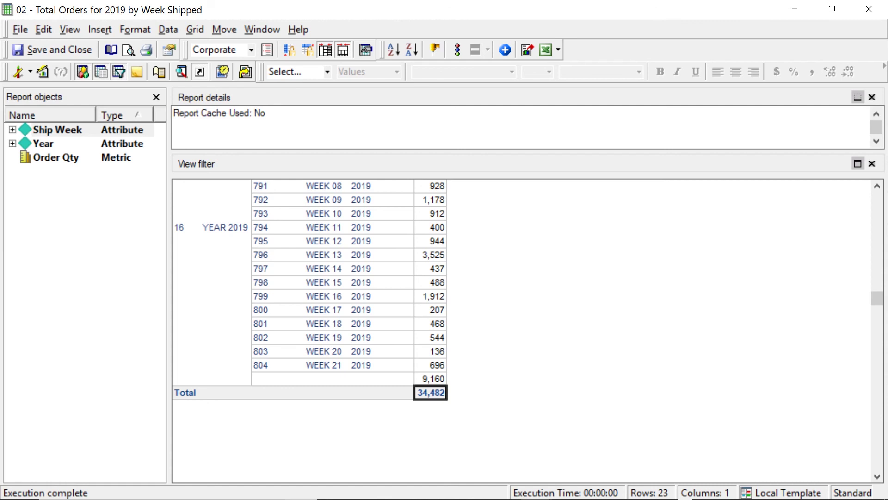
click(332, 379)
click(332, 392)
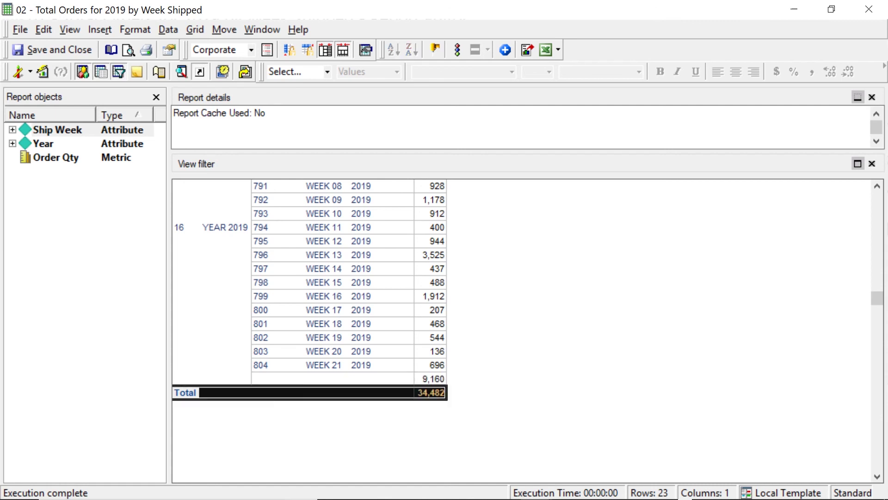
click(332, 378)
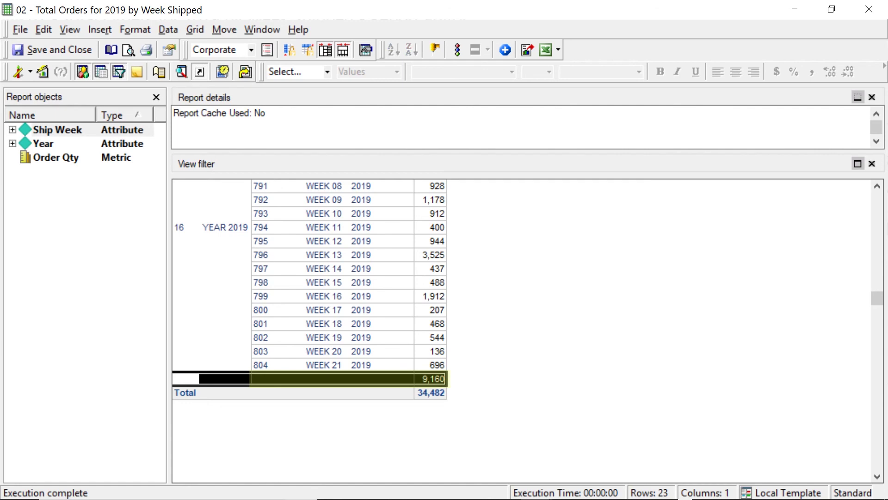
click(430, 392)
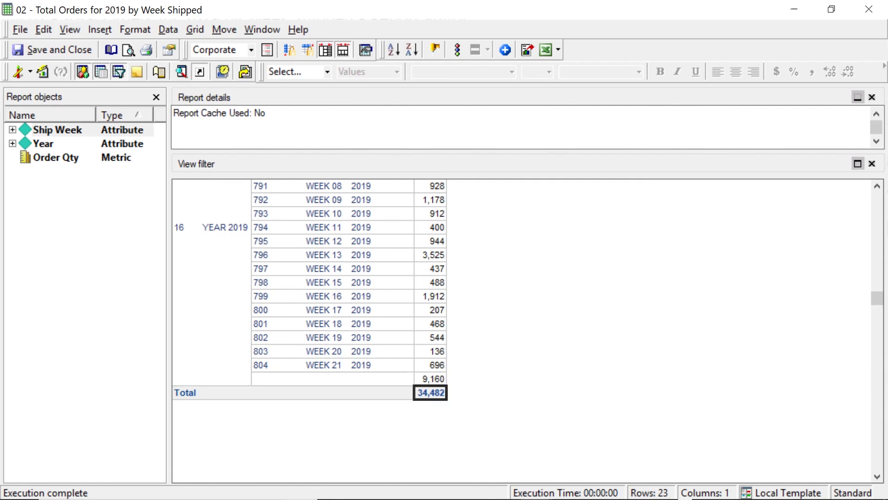